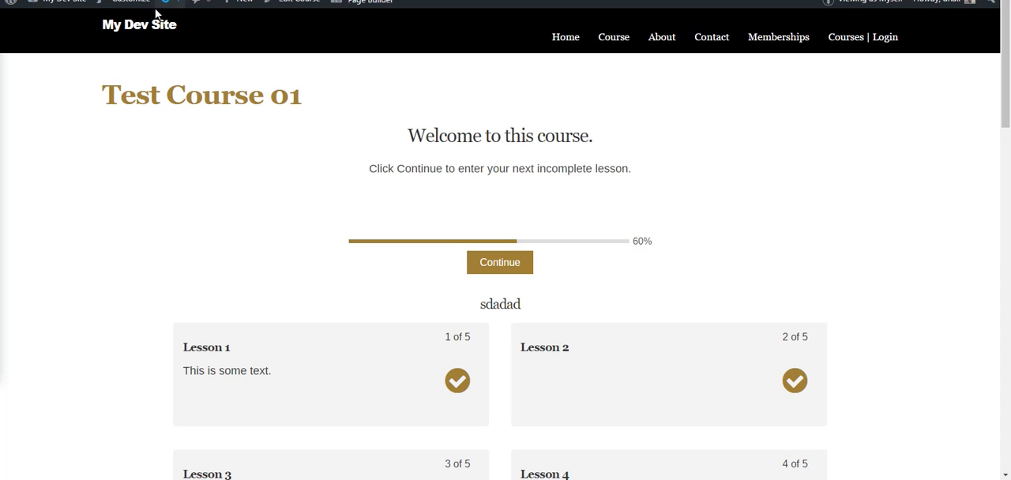
Open Lesson 2 from the Test Course 01 page and mark the lesson incomplete
scroll(93, 195, "down", 3)
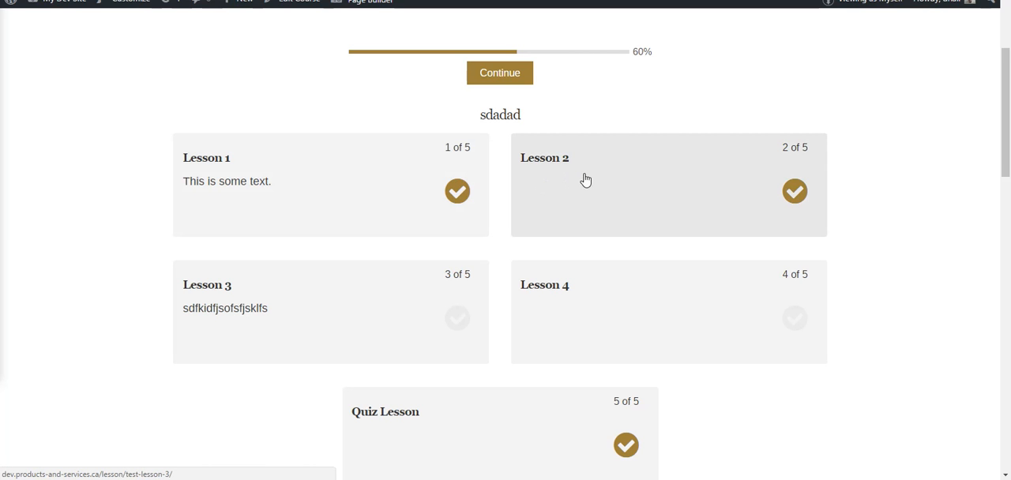
left_click(576, 181)
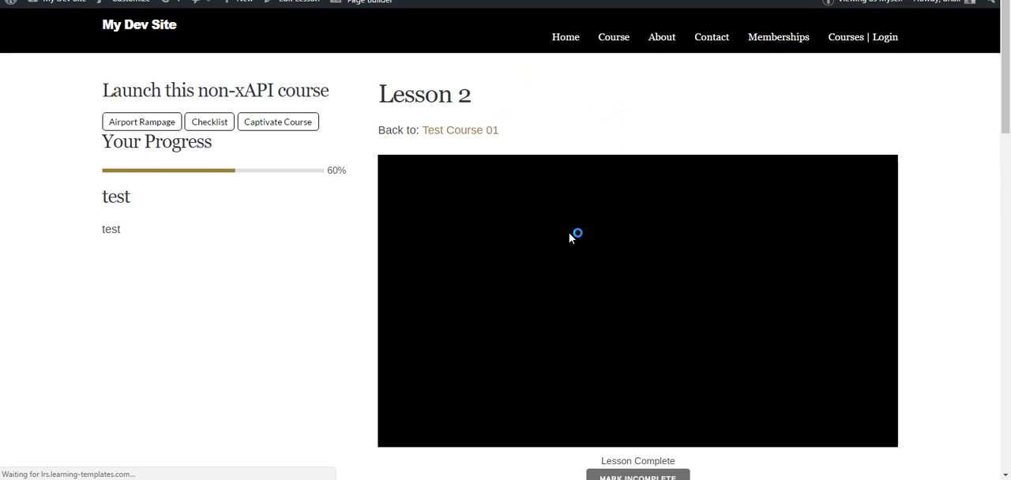
scroll(339, 238, "down", 3)
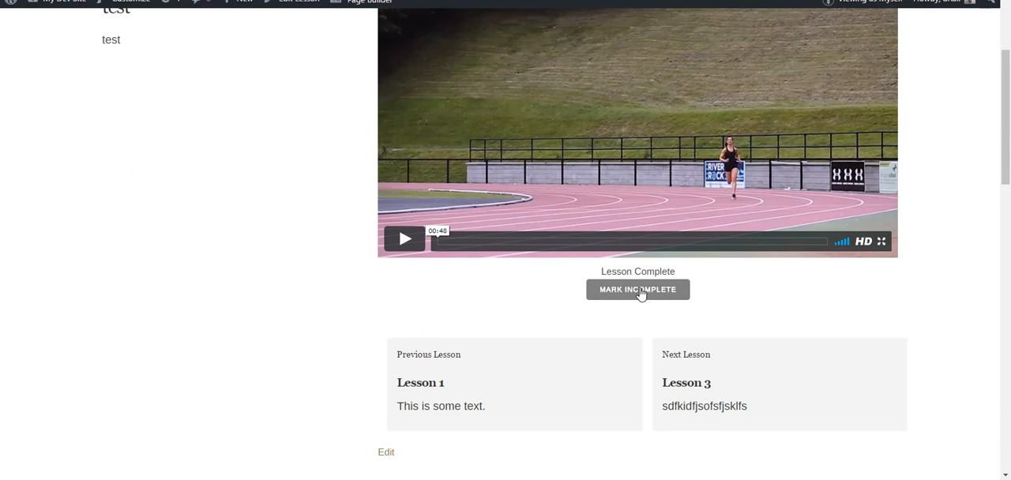
left_click(639, 291)
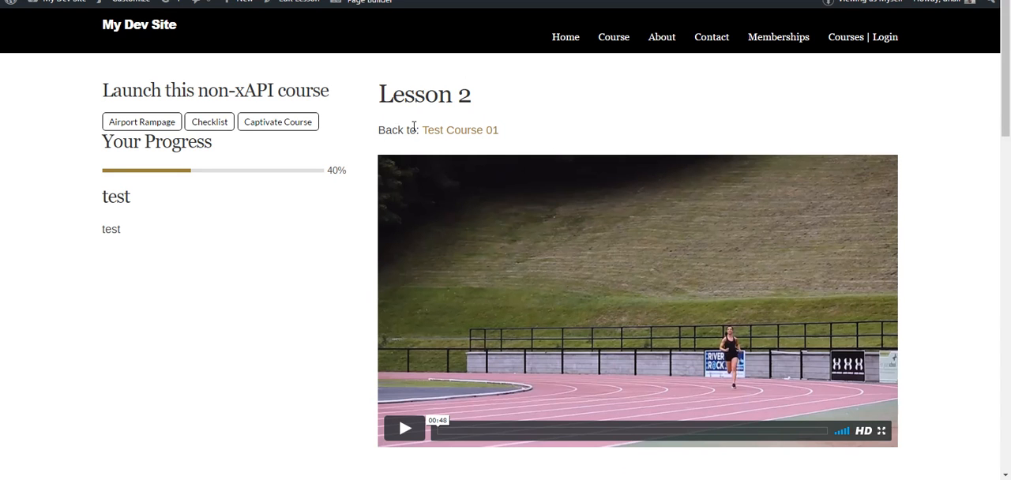
Return to Test Course 01, open Lesson 1 and mark it incomplete
left_click(458, 131)
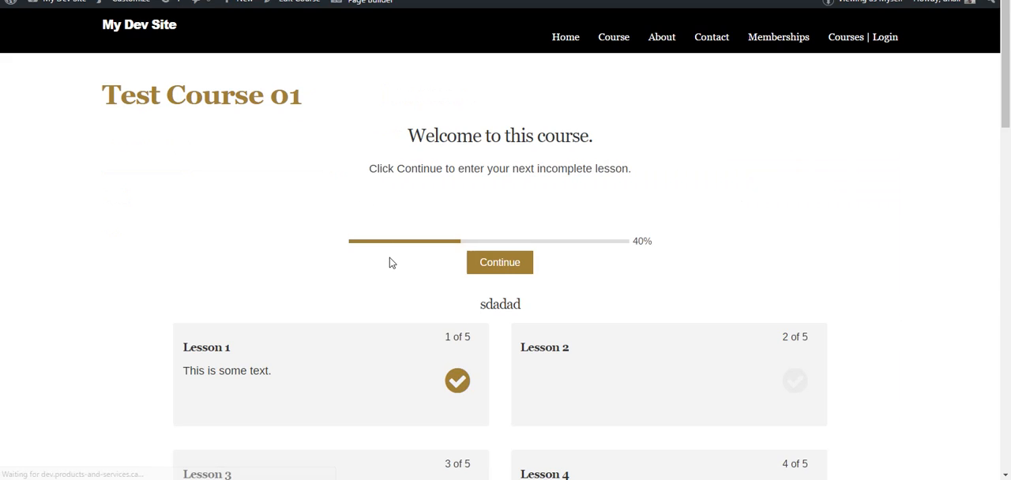
left_click(340, 361)
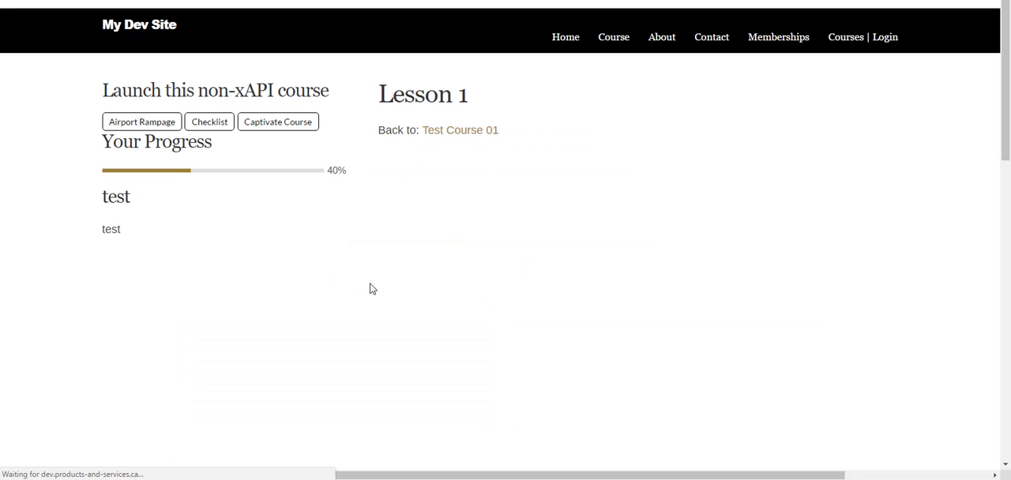
scroll(355, 316, "down", 3)
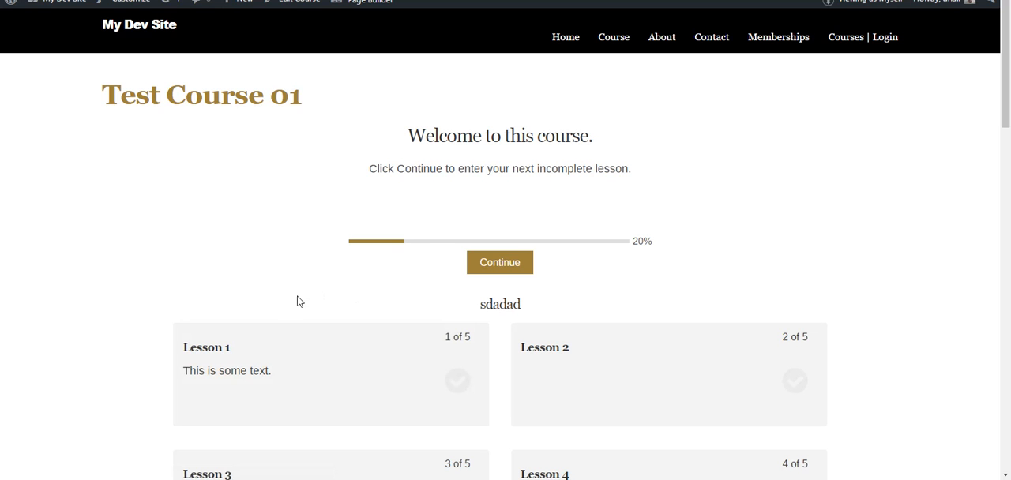
Open Lesson 3 of Test Course 01 for editing and place the text cursor below the lotus image
scroll(276, 310, "down", 3)
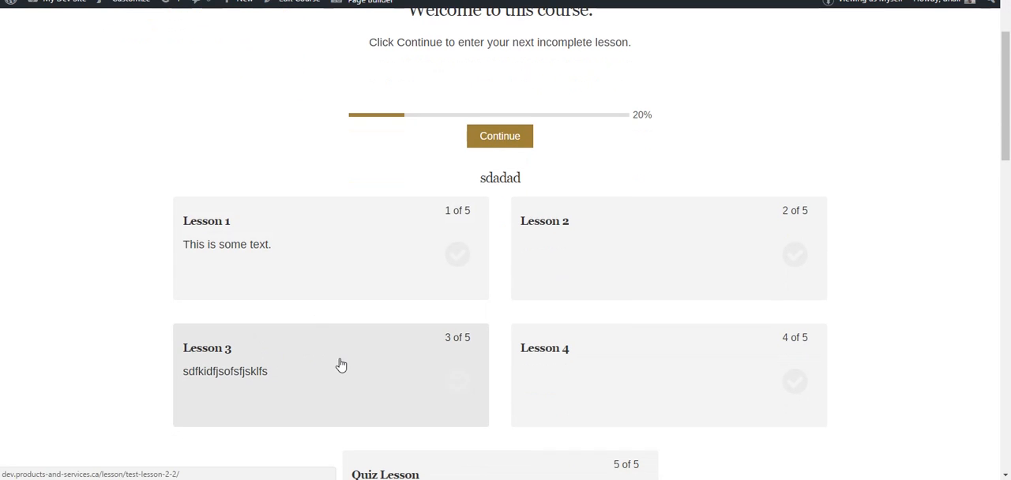
left_click(327, 367)
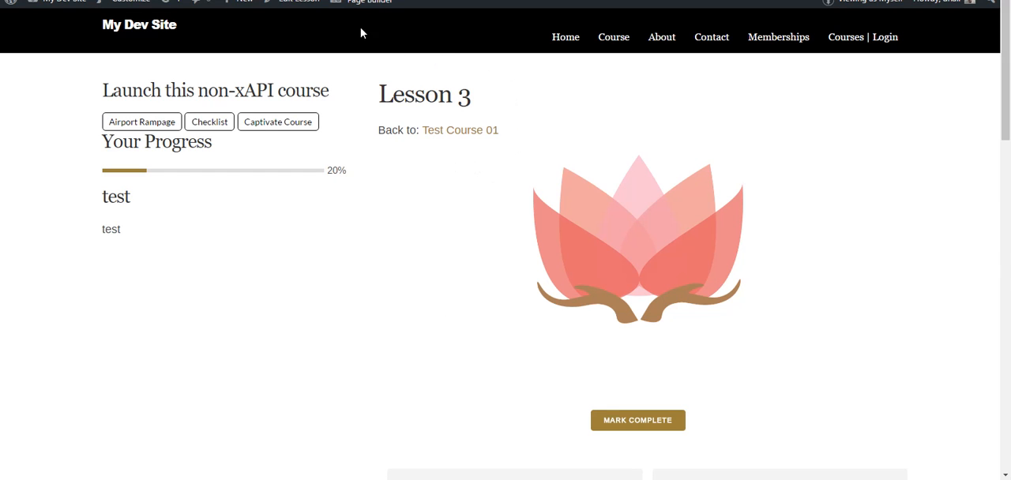
left_click(306, 7)
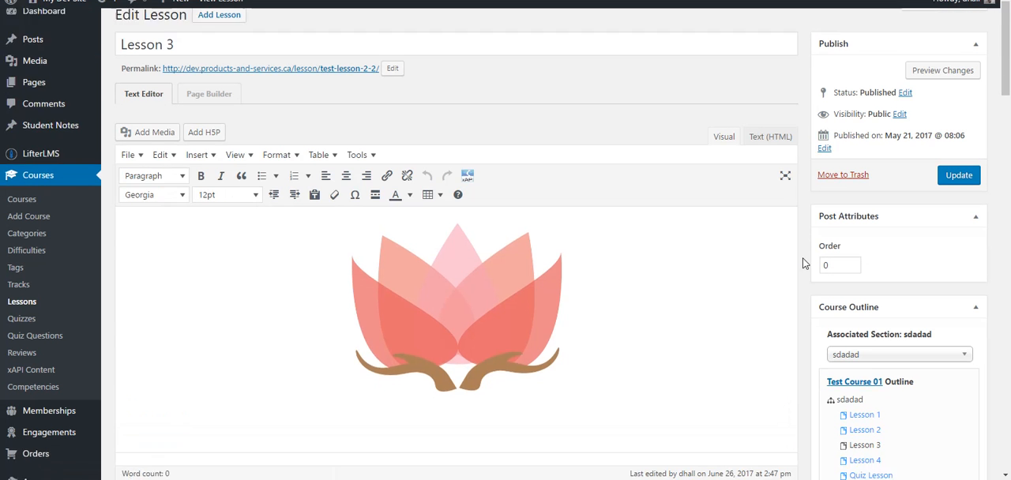
scroll(804, 263, "down", 2)
left_click(483, 318)
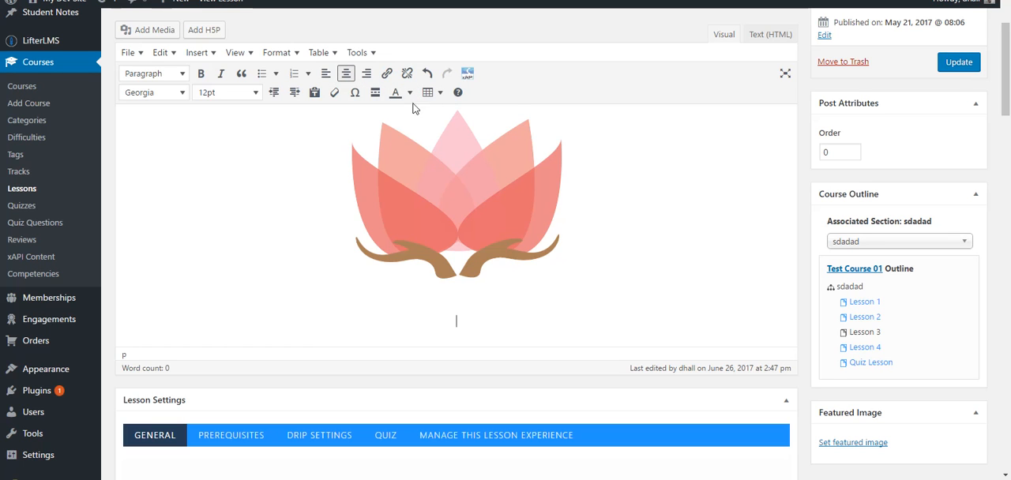
left_click(467, 74)
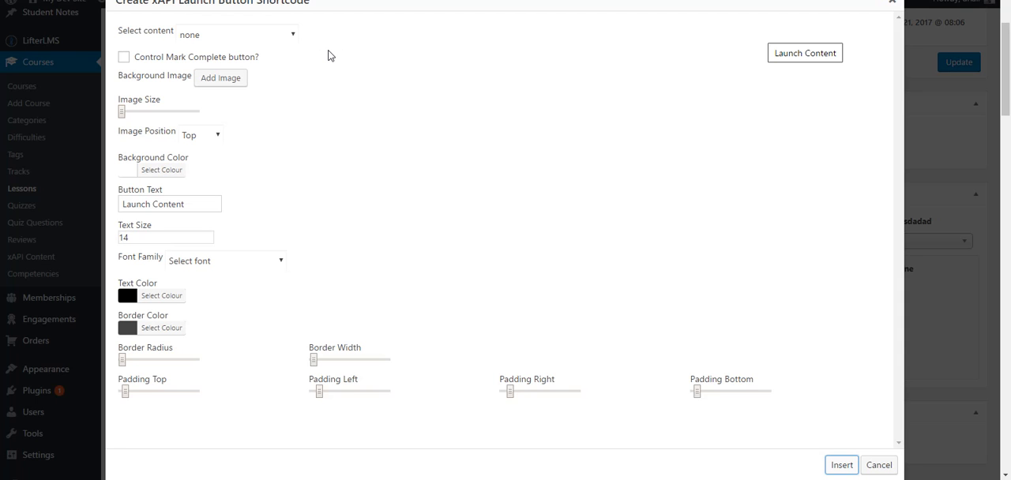
left_click(265, 36)
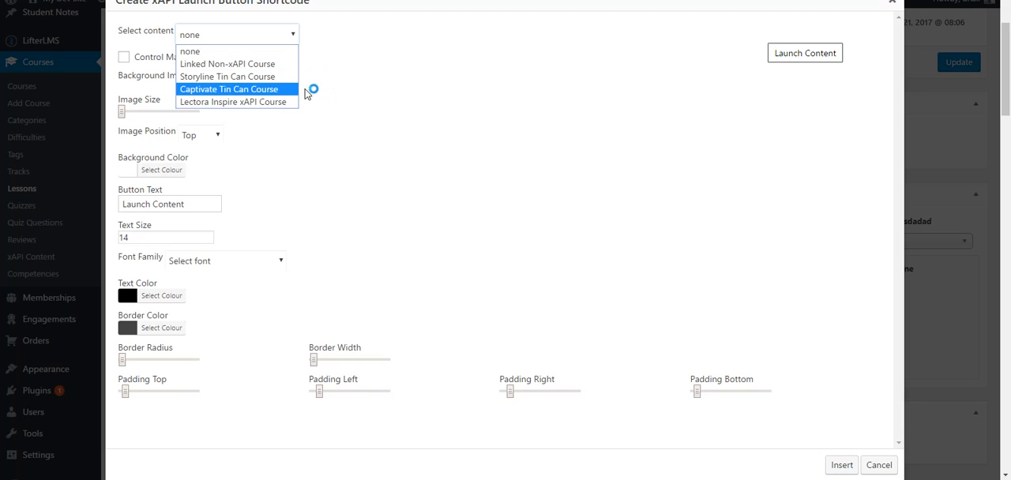
left_click(364, 95)
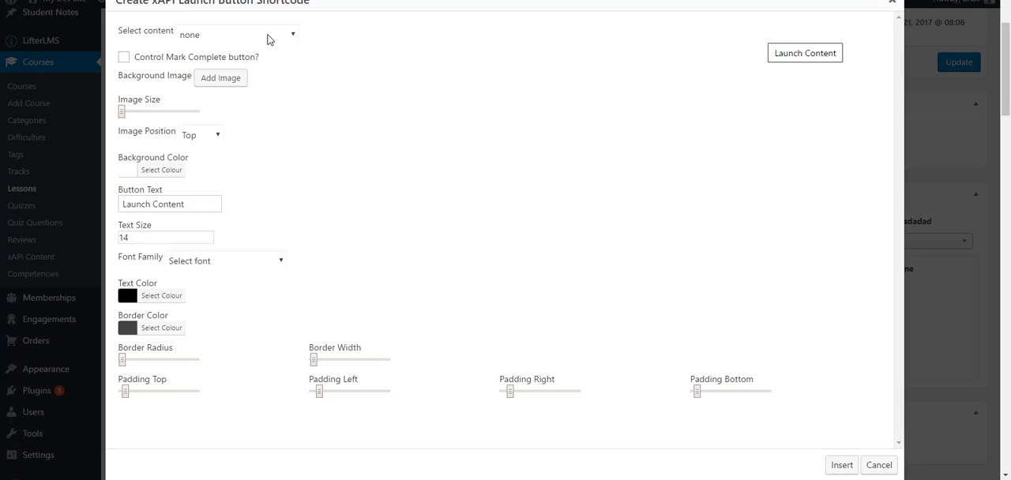
left_click(267, 36)
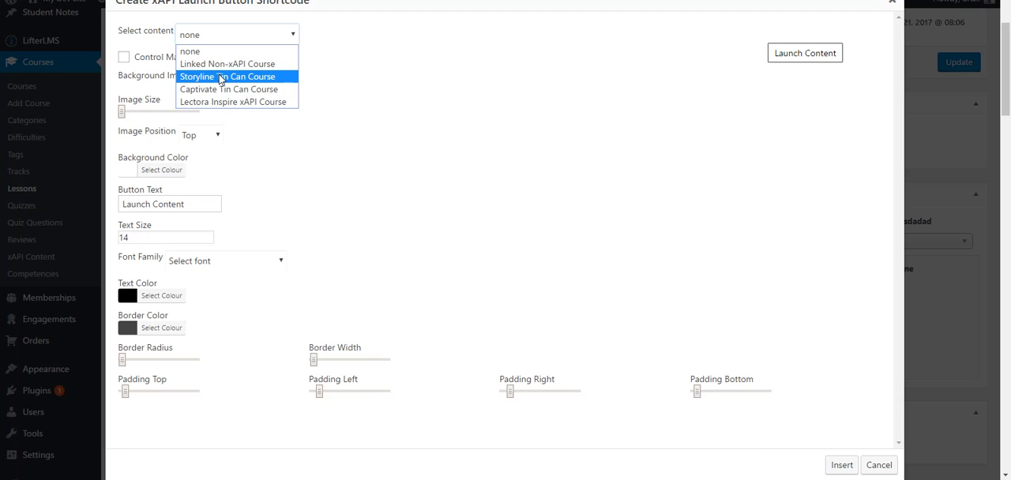
left_click(377, 82)
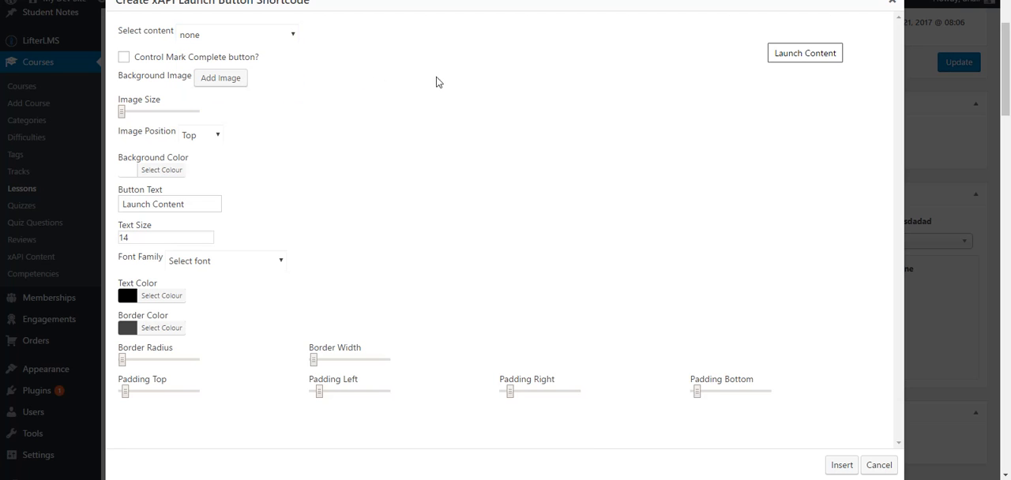
left_click(891, 3)
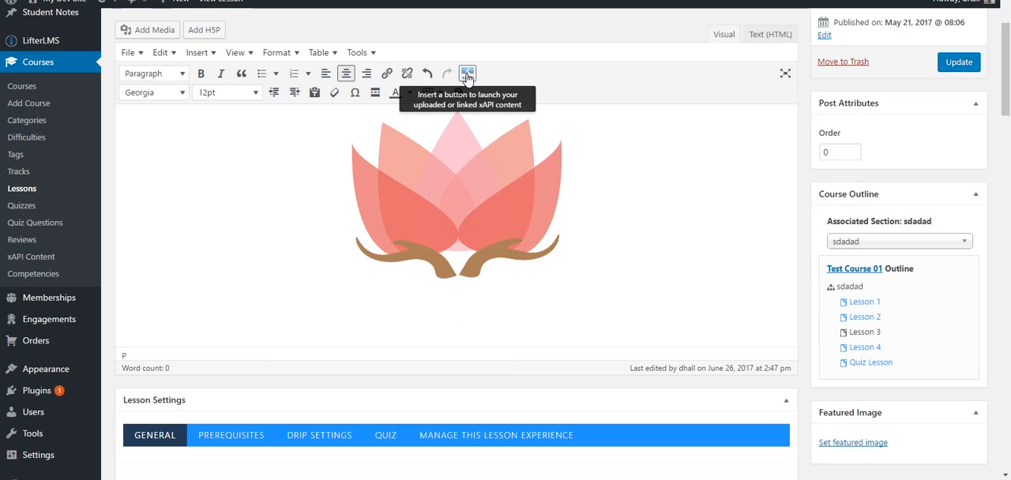
Start an xAPI launch button for the Storyline Tin Can Course and let it control the Mark Complete button
left_click(467, 74)
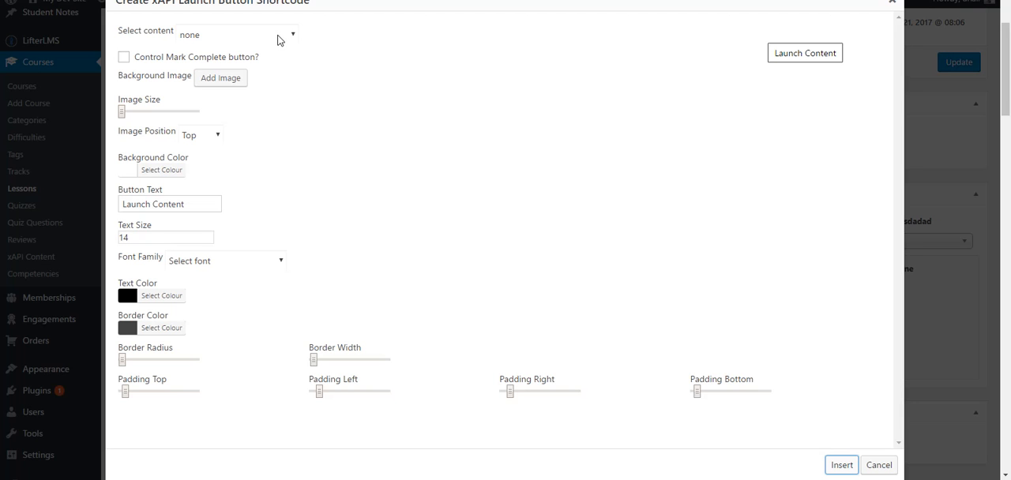
left_click(278, 39)
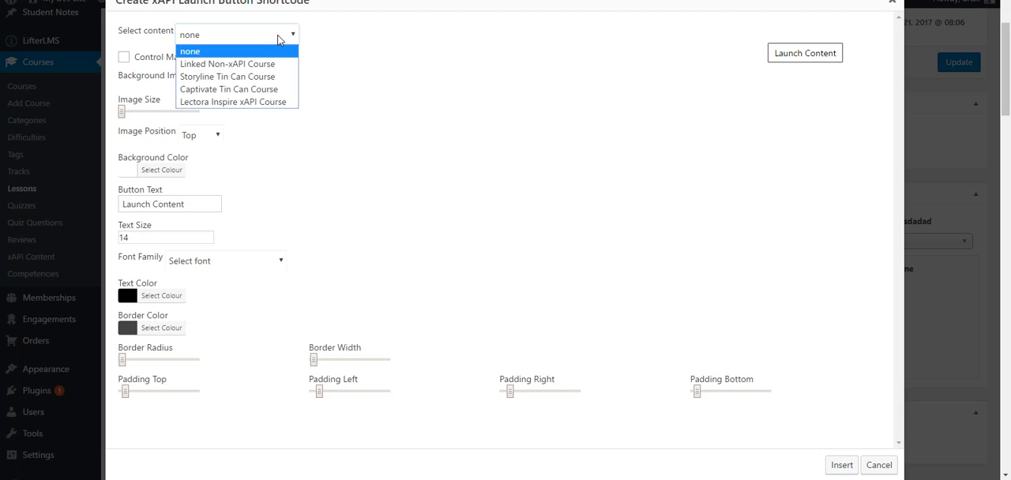
left_click(227, 77)
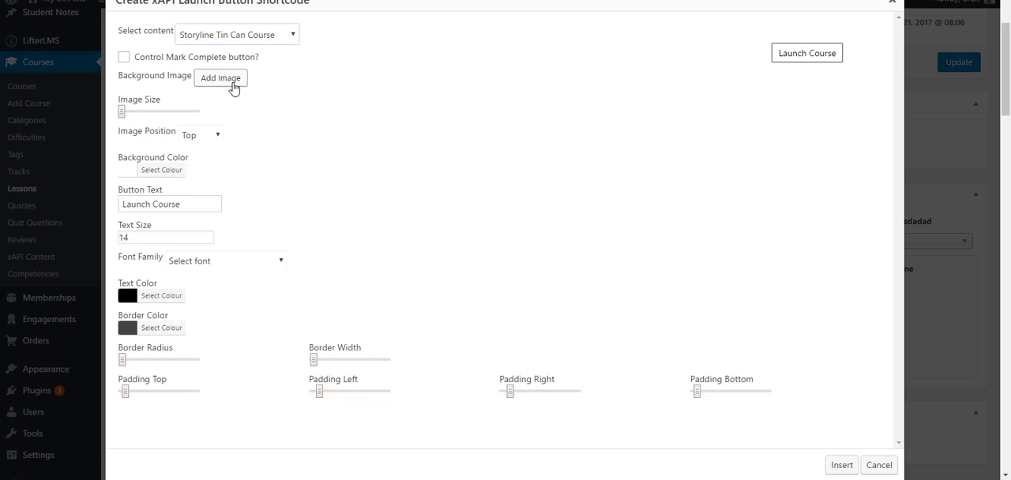
left_click(129, 60)
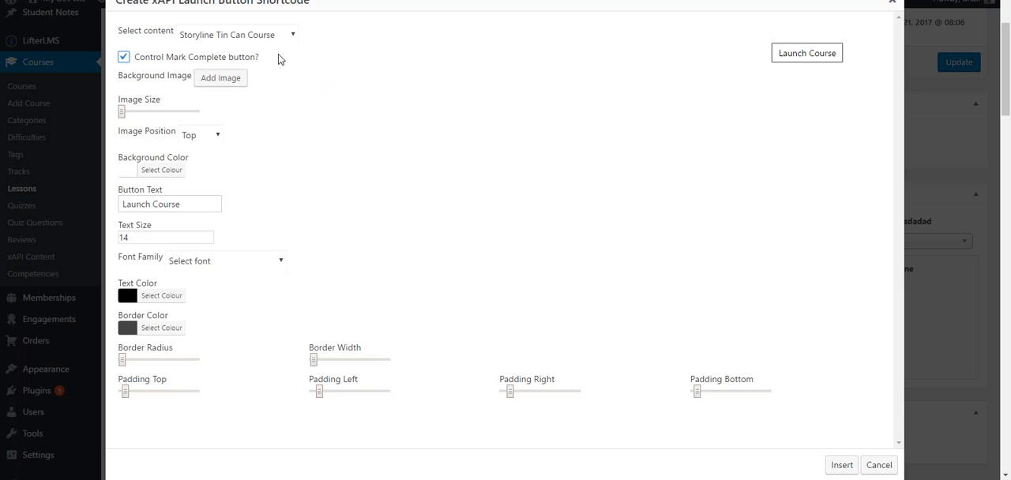
Add sponser-1.png from the media library as the launch button's background image
left_click(217, 80)
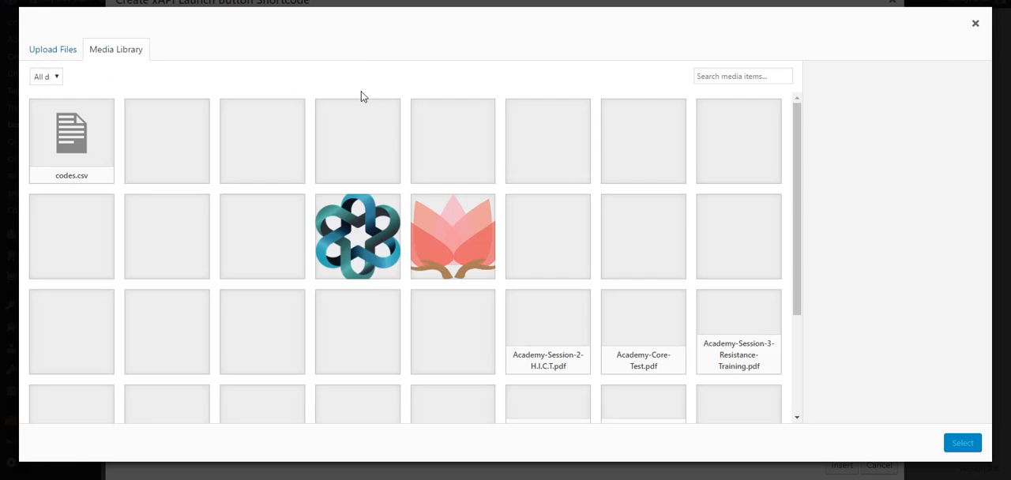
left_click(367, 197)
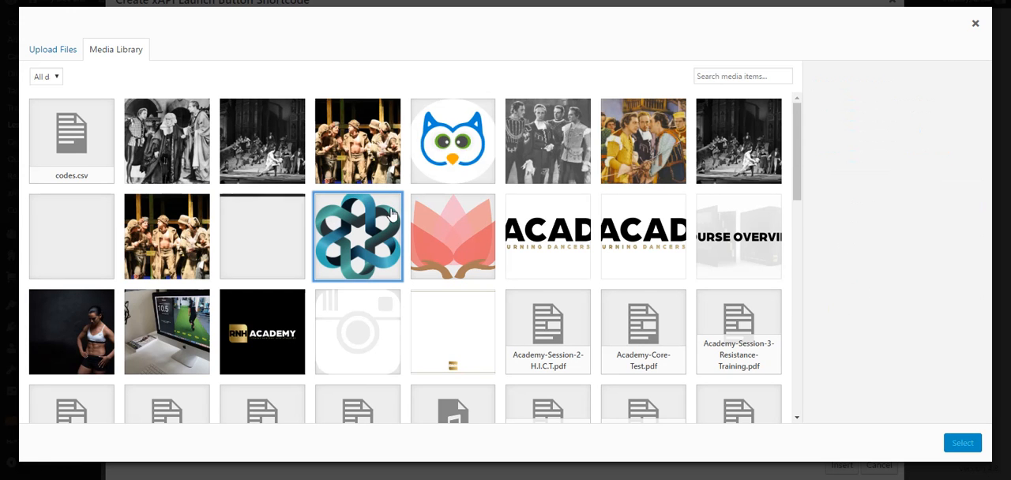
left_click(379, 250)
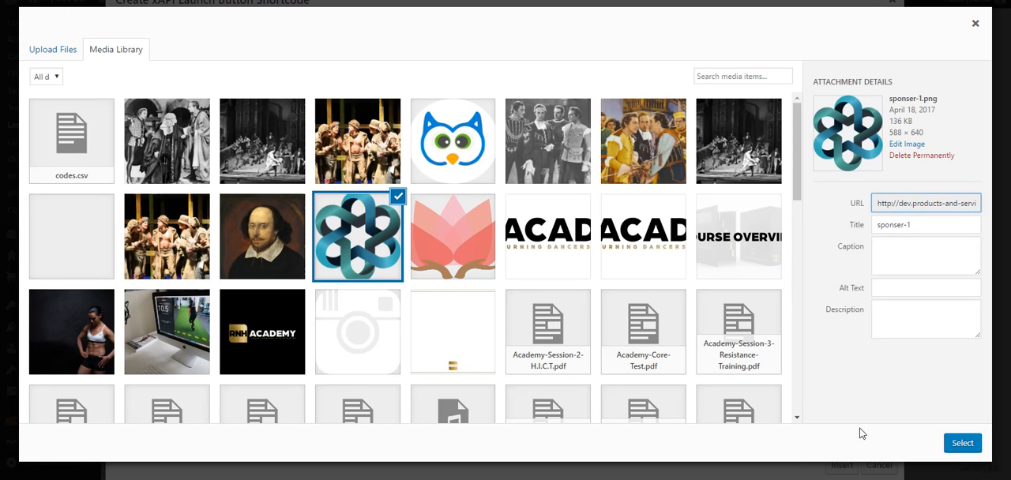
left_click(962, 443)
Increase the background image size to nearly the maximum and set the image position to Left
left_click_drag(121, 113, 196, 113)
left_click(213, 142)
left_click(198, 167)
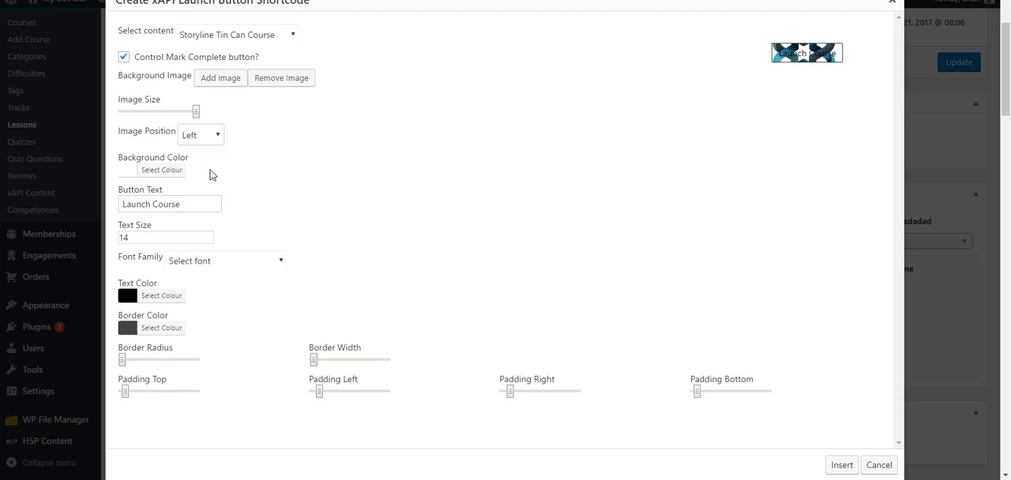
Set the launch button's background color to the orange preset
left_click(128, 172)
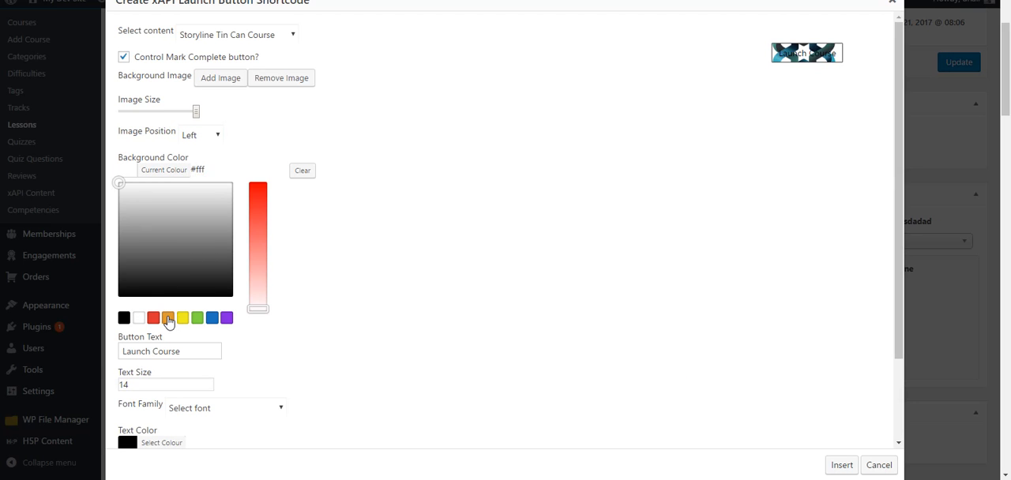
left_click(167, 318)
left_click(387, 202)
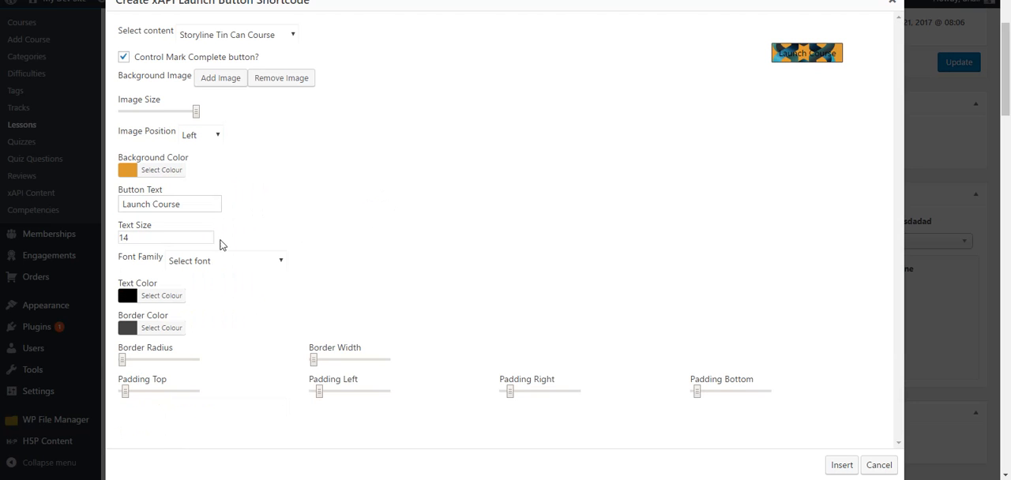
Change the launch button's text to "Open This Course"
left_click_drag(192, 203, 108, 205)
left_click(199, 207)
triple_click(196, 203)
type("ope")
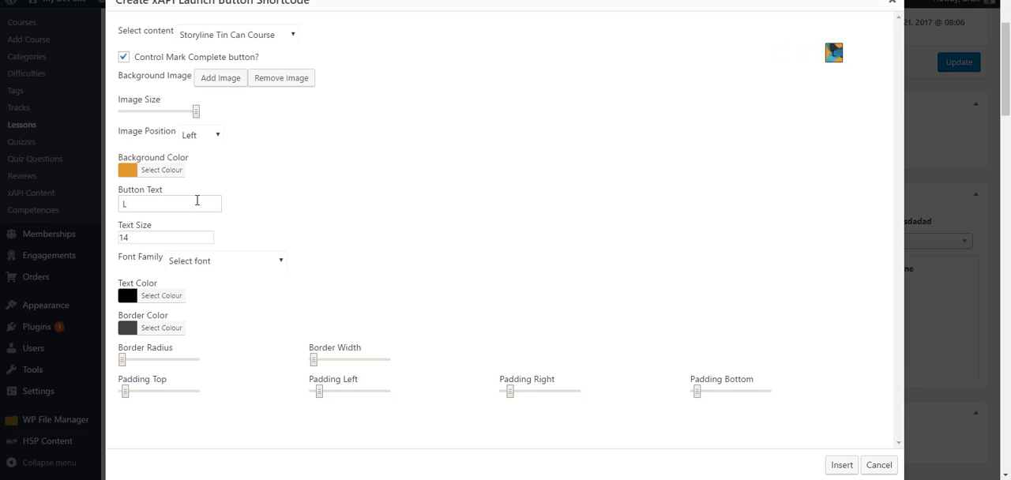
type("n this ")
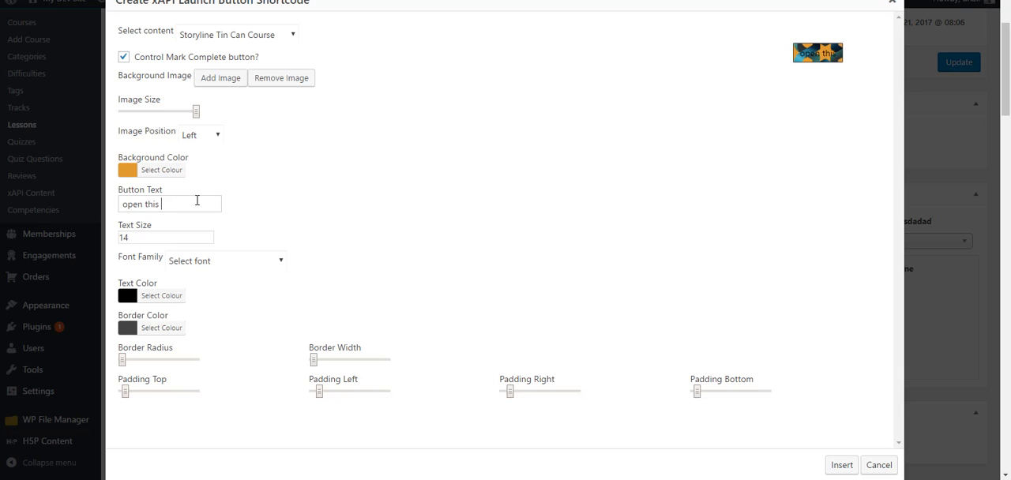
type("Course")
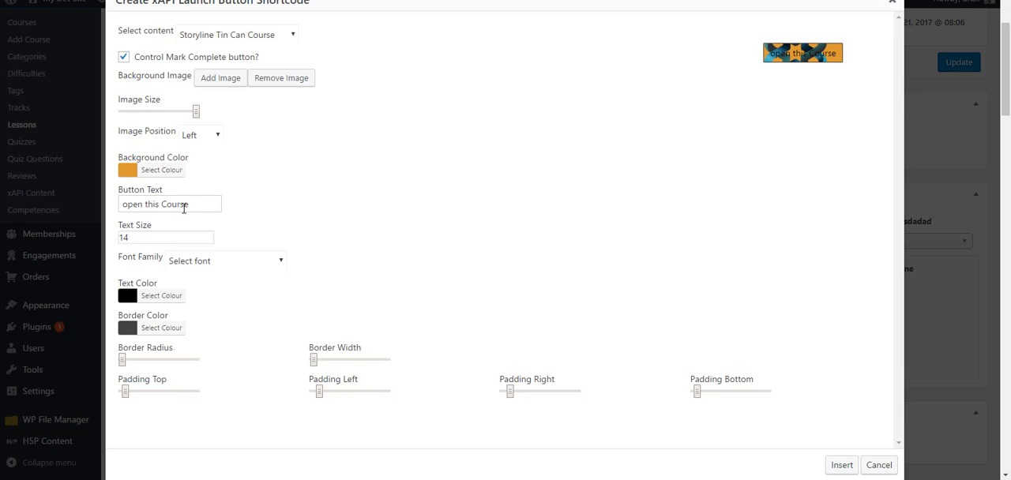
key("BackSpace")
type("T")
key("Home")
key("Delete")
type("O")
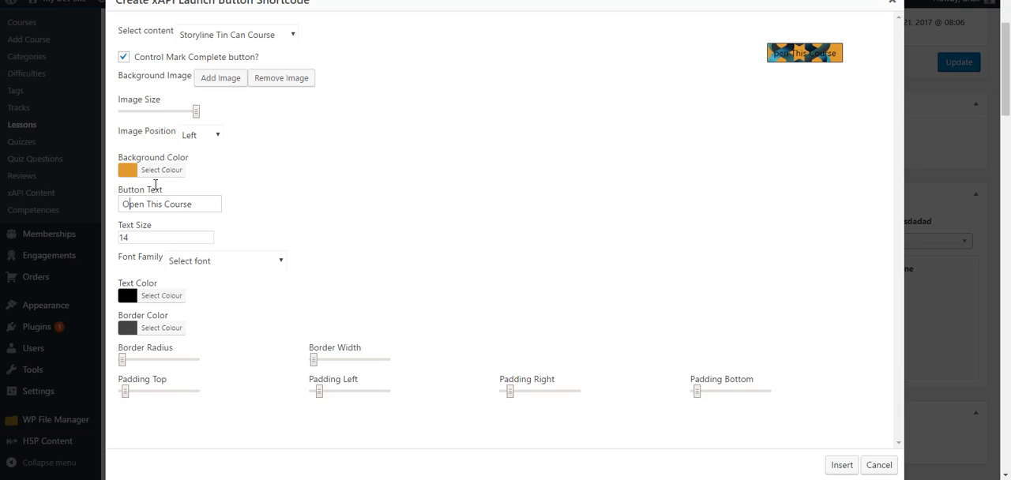
Set the button's text size to 24 and its font family to Shadows Into Light
left_click(153, 235)
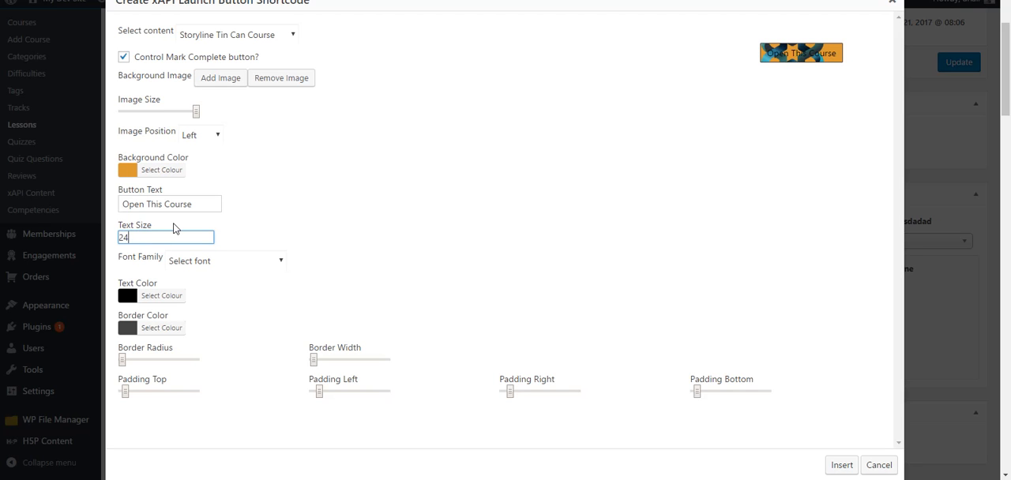
left_click(262, 268)
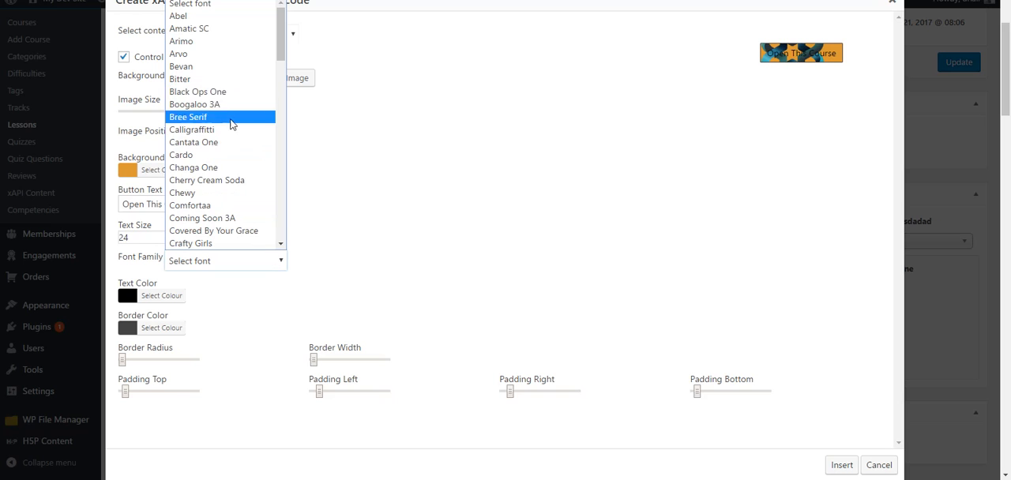
scroll(220, 169, "down", 15)
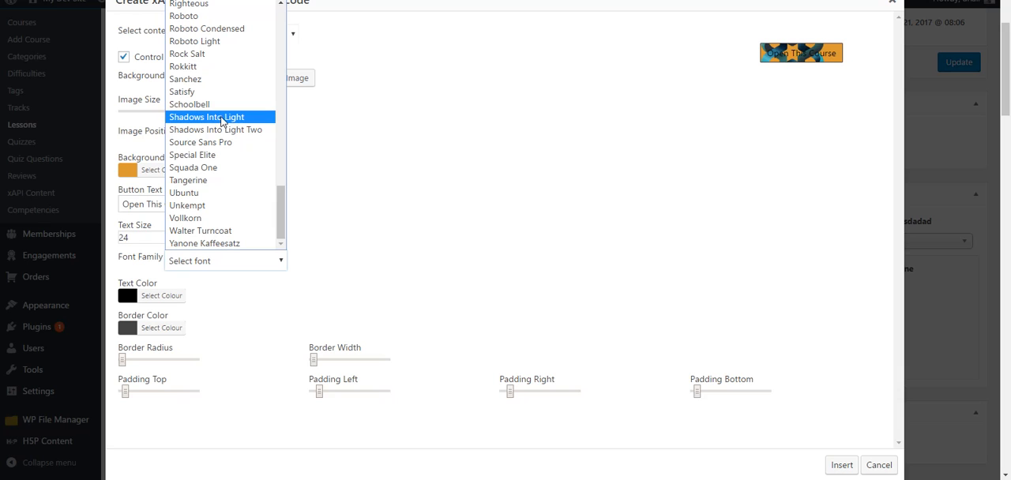
left_click(224, 120)
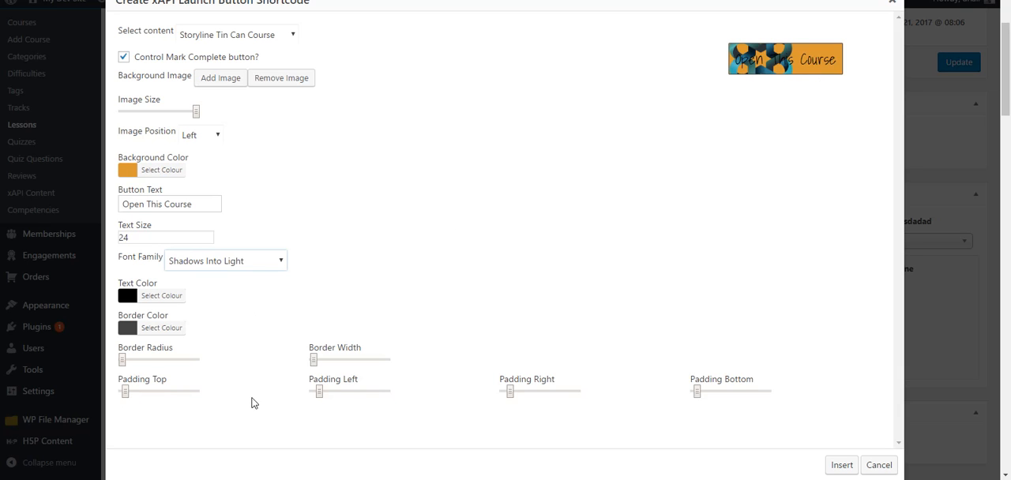
Increase the button's left padding to nearly the maximum so the text clears the background image
left_click(323, 392)
left_click(388, 395)
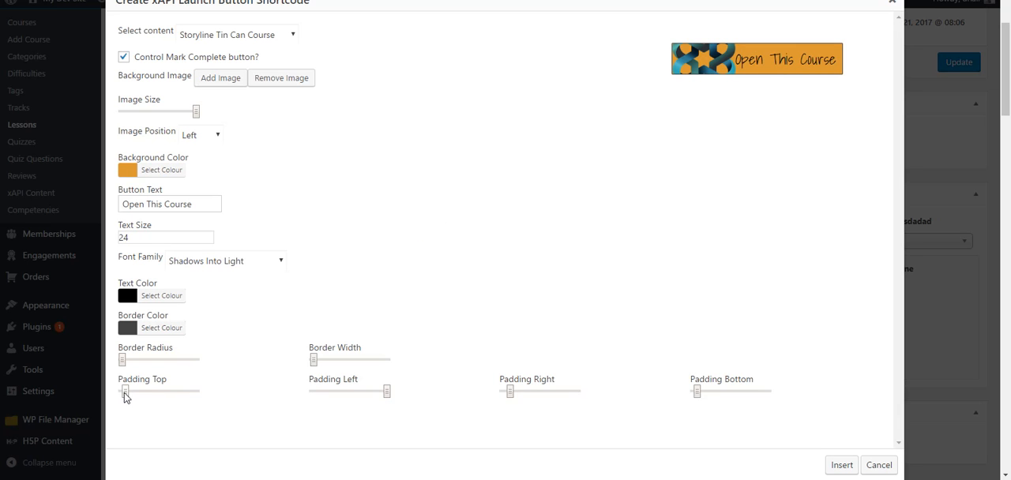
Set the launch button's top padding to about 37 and bottom padding to about 35 to fit the background image
left_click_drag(125, 395, 156, 399)
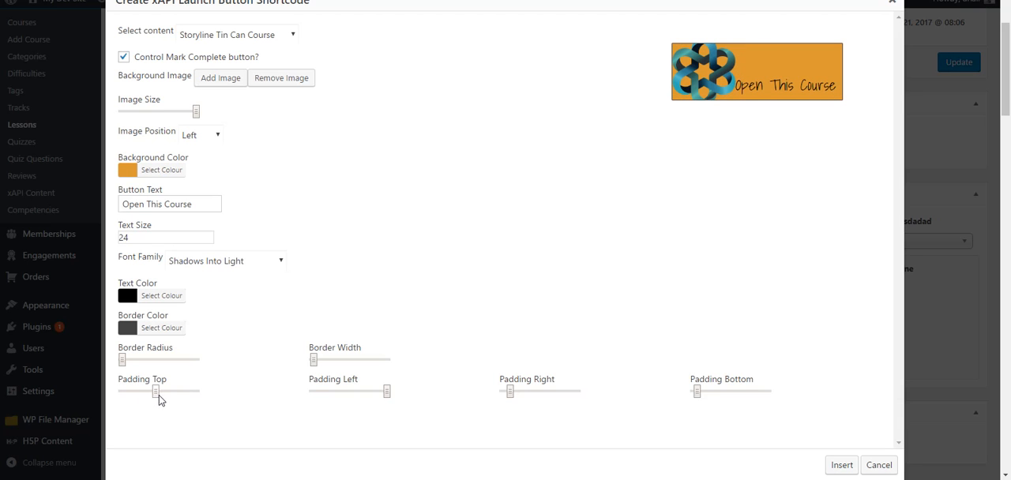
left_click(165, 397)
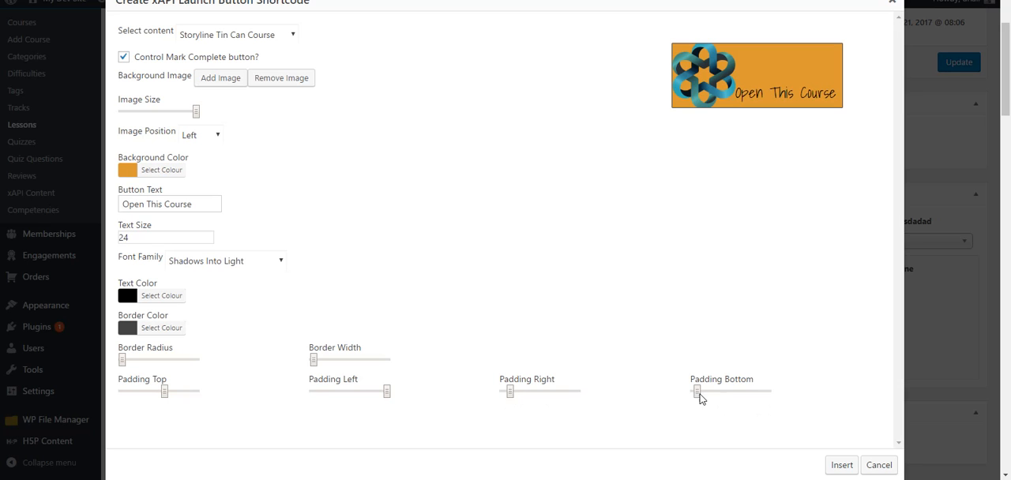
mouse_move(699, 395)
left_mouse_down()
mouse_move(736, 396)
mouse_move(707, 398)
left_mouse_up()
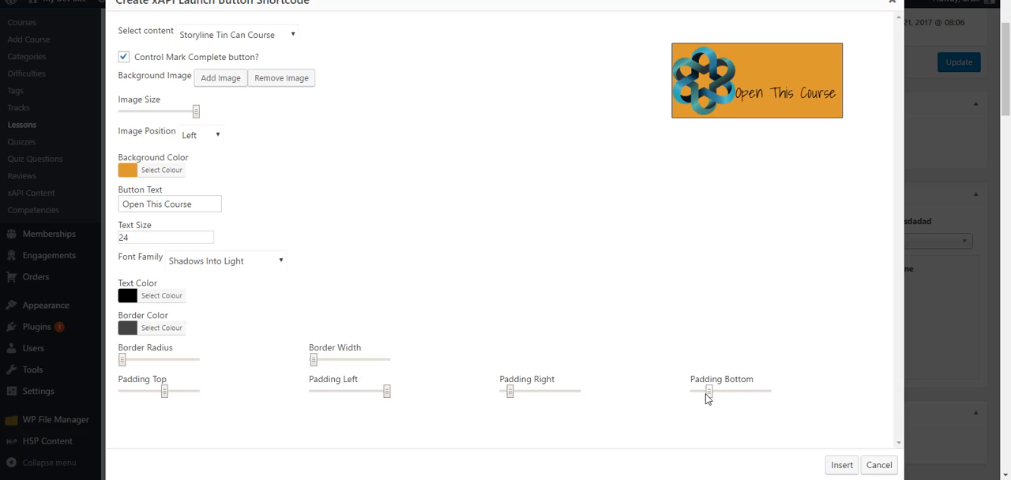
left_click_drag(159, 392, 157, 392)
left_click(146, 392)
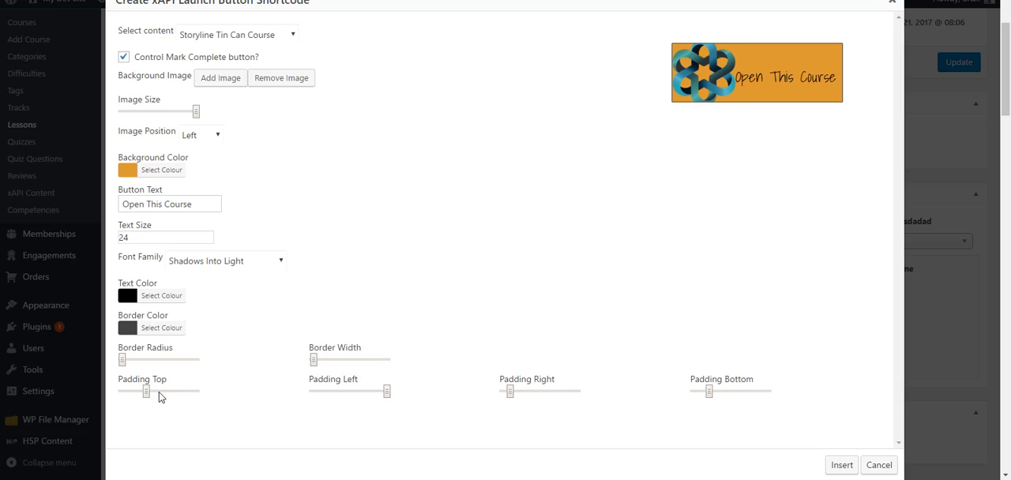
left_click(159, 394)
left_click_drag(158, 397, 160, 398)
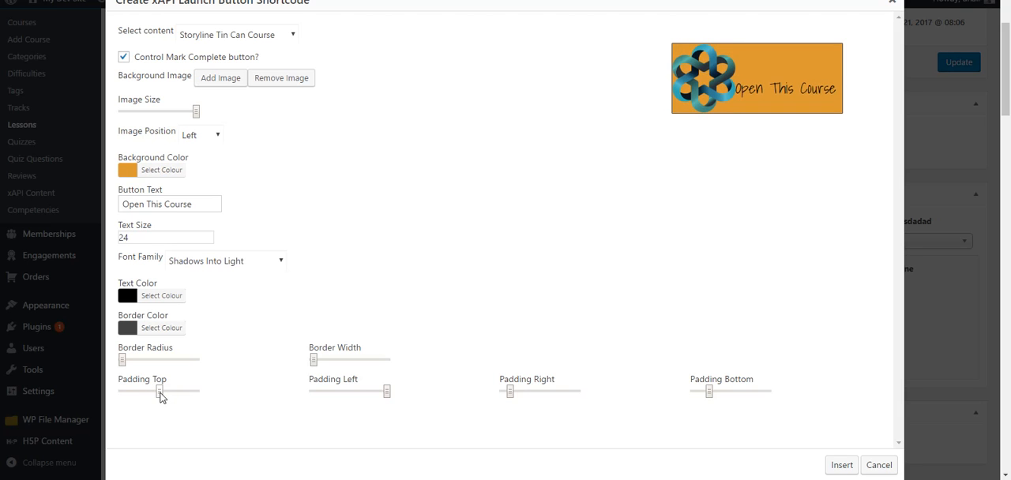
left_click_drag(709, 395, 714, 395)
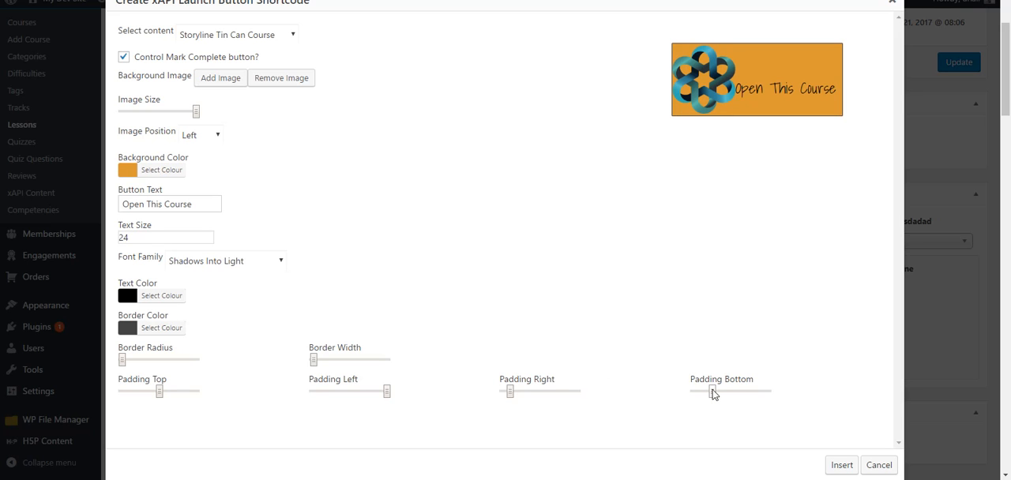
left_click_drag(712, 390, 731, 391)
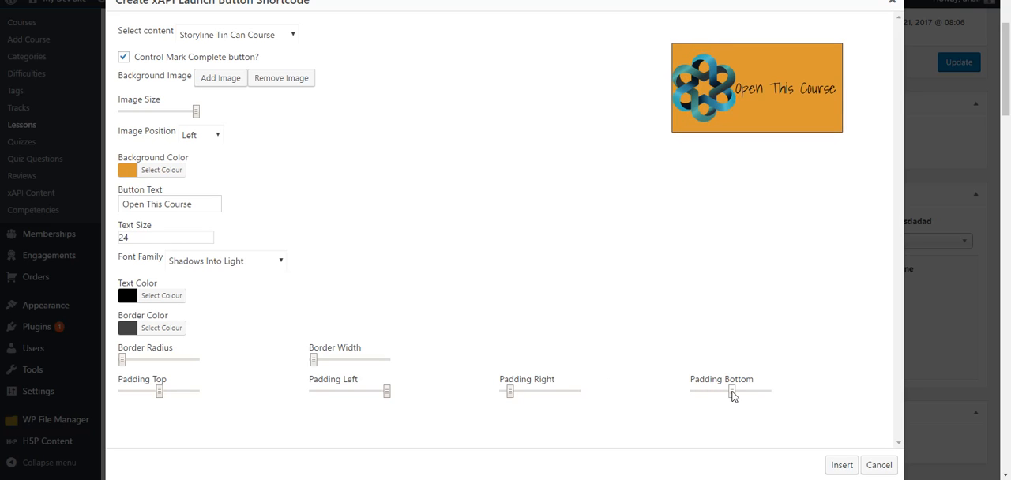
left_click_drag(732, 392, 713, 397)
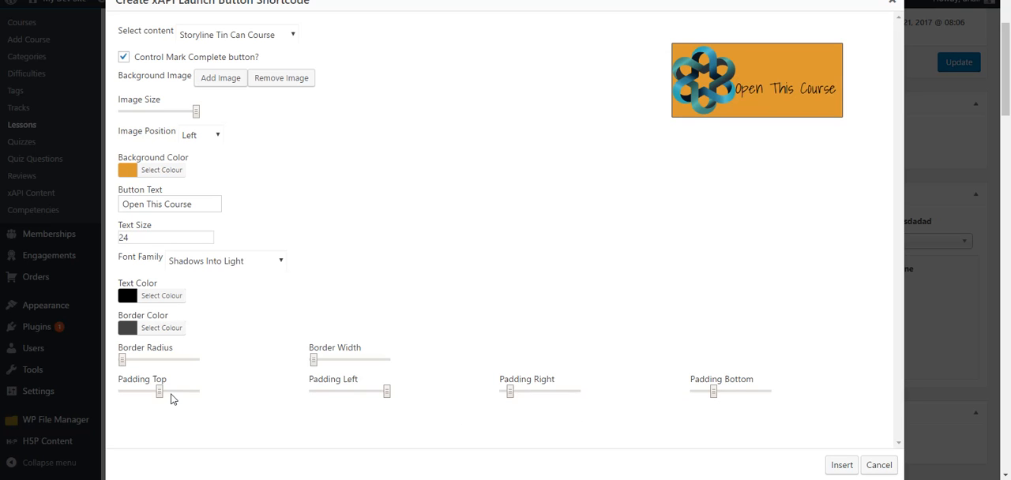
left_click_drag(152, 397, 149, 397)
left_click(715, 393)
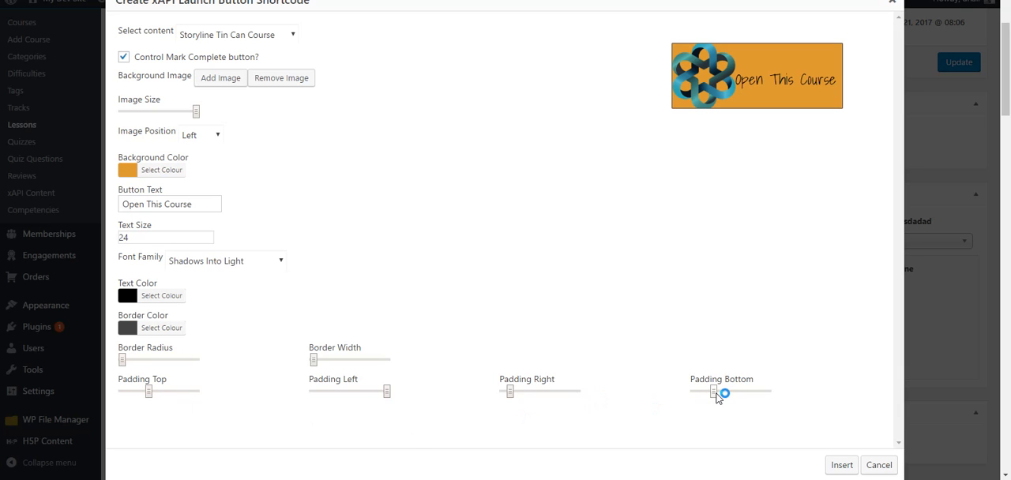
left_click_drag(717, 393, 719, 394)
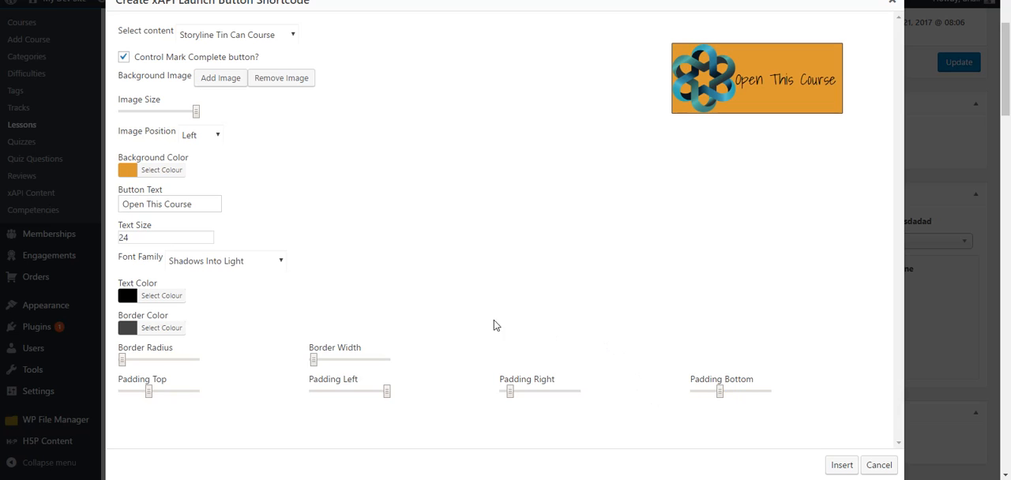
Round the button's ends with a border radius of 100 and set its right padding to about 31
left_click_drag(122, 361, 201, 364)
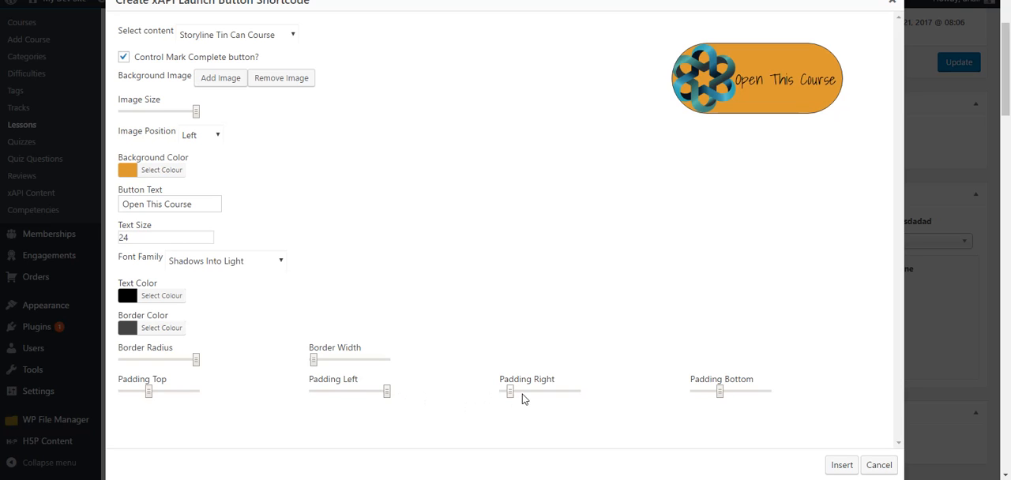
left_click_drag(511, 397, 527, 396)
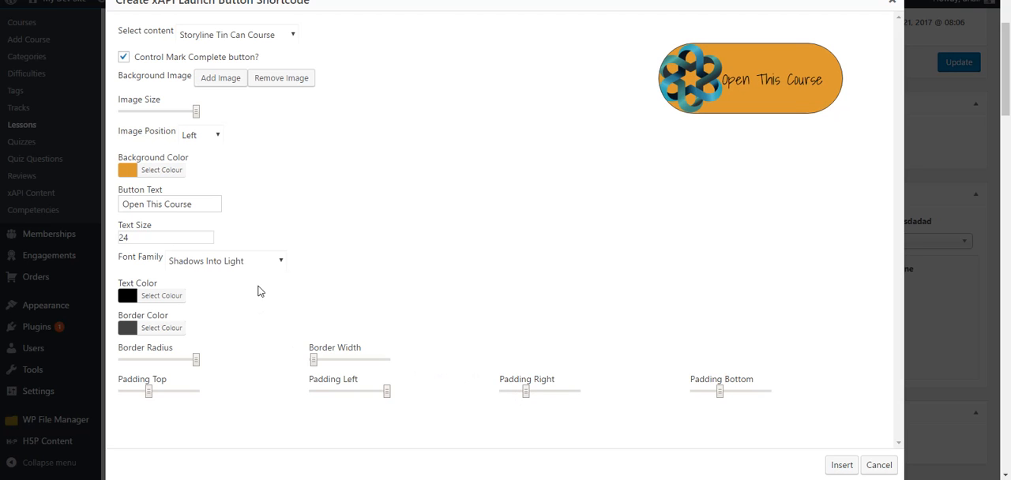
Set the button's text color to dark blue #0c227c, starting from the blue preset
left_click(129, 298)
scroll(319, 355, "down", 2)
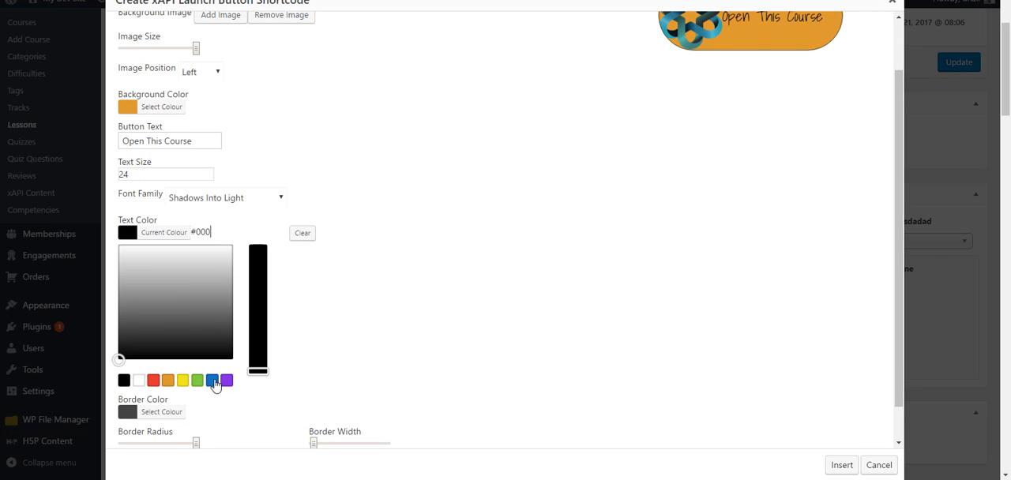
left_click(213, 383)
scroll(379, 364, "up", 2)
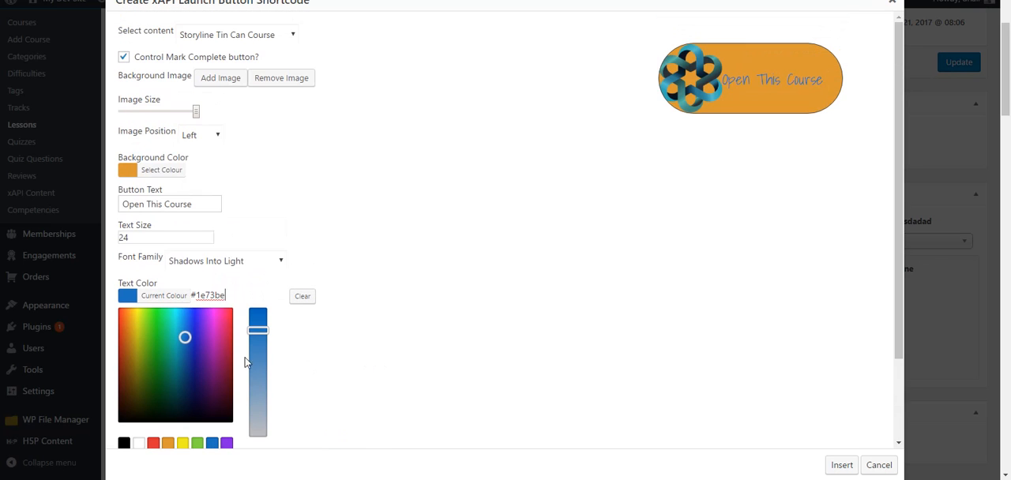
left_click_drag(185, 337, 192, 368)
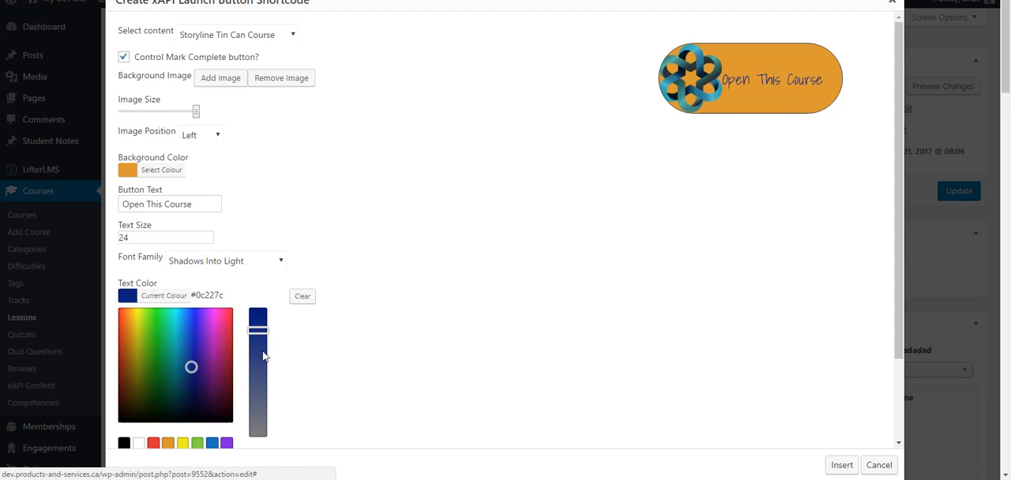
scroll(334, 255, "down", 3)
scroll(377, 266, "up", 3)
scroll(377, 269, "down", 1)
scroll(377, 269, "down", 1)
left_click(395, 266)
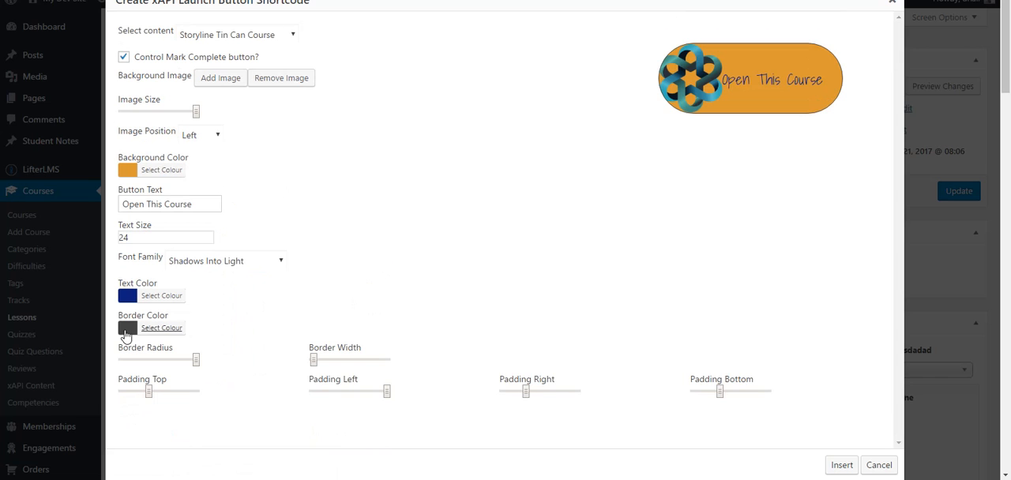
Set the button's border color to yellow-orange #eaba35 and its border width to 7
left_click(128, 329)
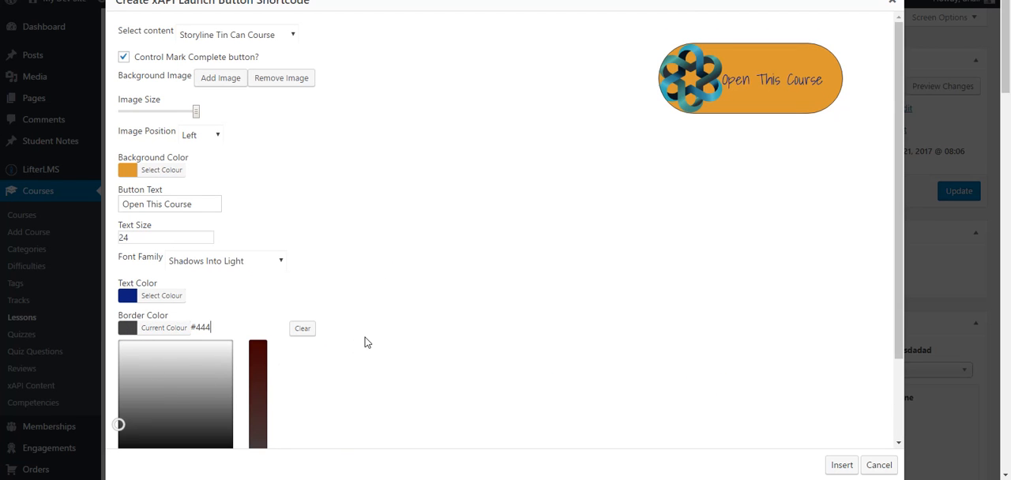
scroll(364, 342, "down", 2)
scroll(288, 378, "up", 1)
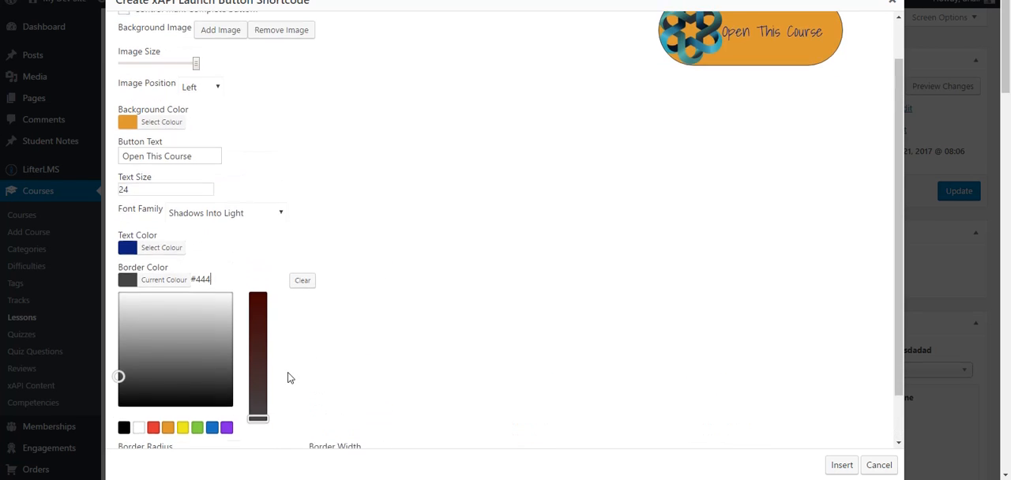
scroll(288, 378, "up", 1)
left_click(168, 435)
left_click_drag(130, 316, 132, 310)
scroll(349, 343, "down", 1)
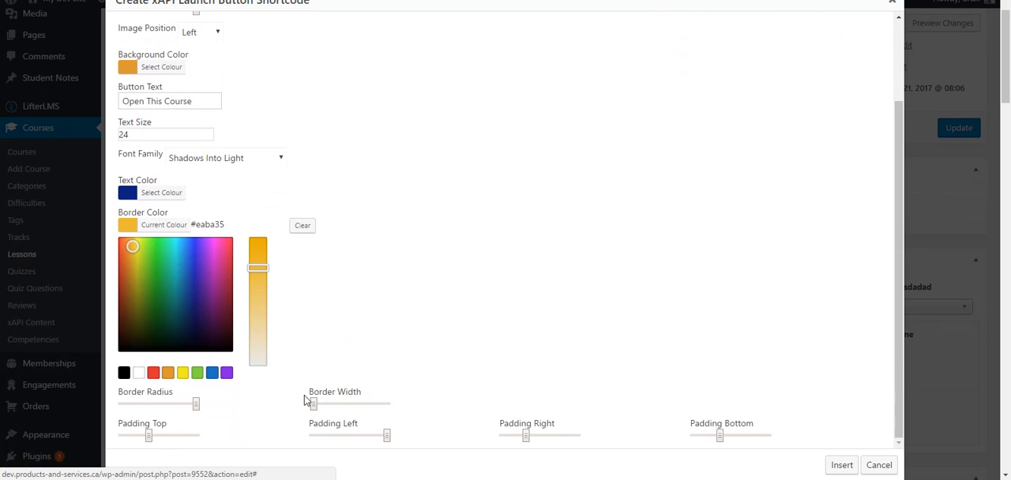
scroll(314, 409, "up", 2)
left_click(378, 345)
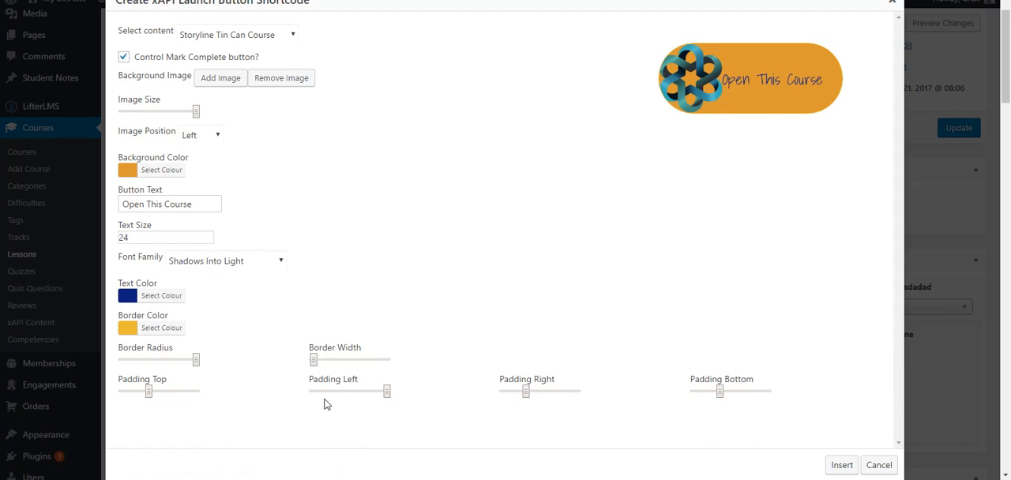
mouse_move(315, 367)
left_mouse_down()
mouse_move(340, 365)
mouse_move(323, 364)
left_mouse_up()
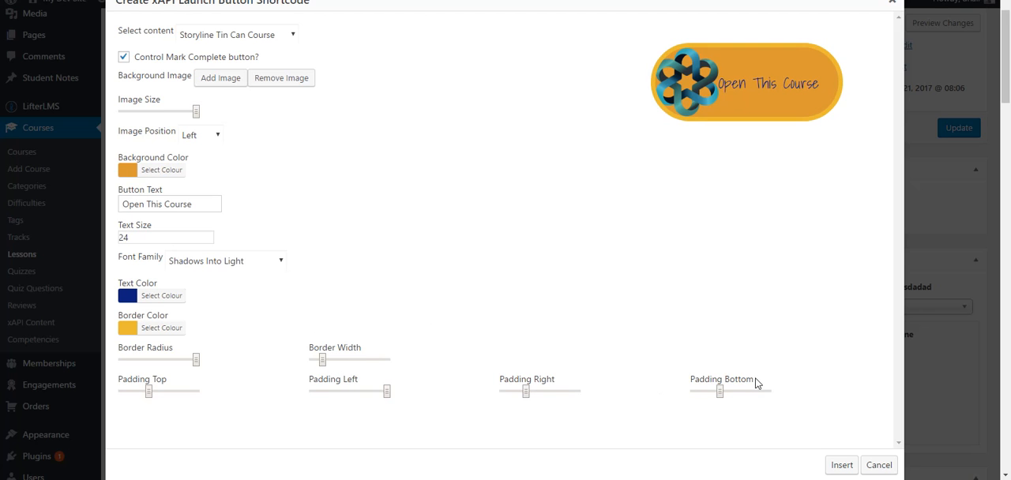
Insert the launch button shortcode into Lesson 3 and update the lesson
left_click(841, 465)
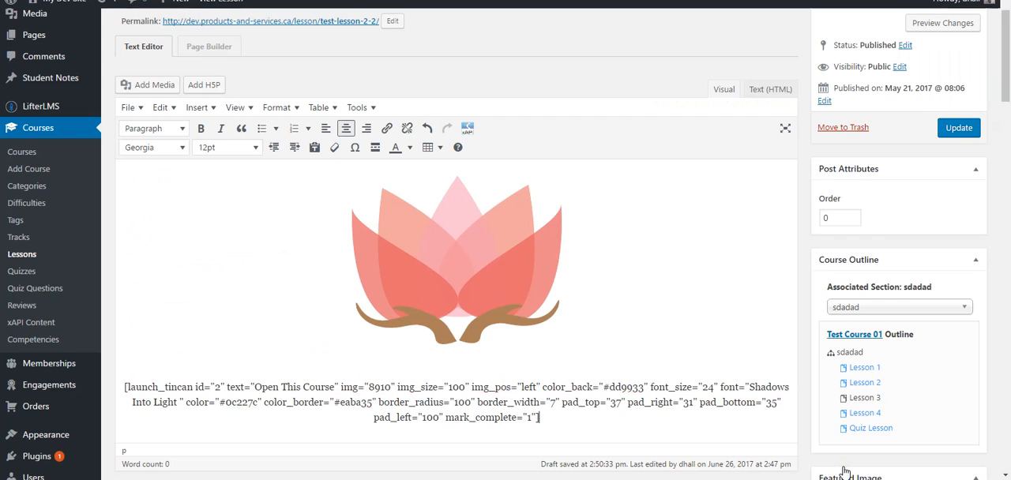
left_click(959, 128)
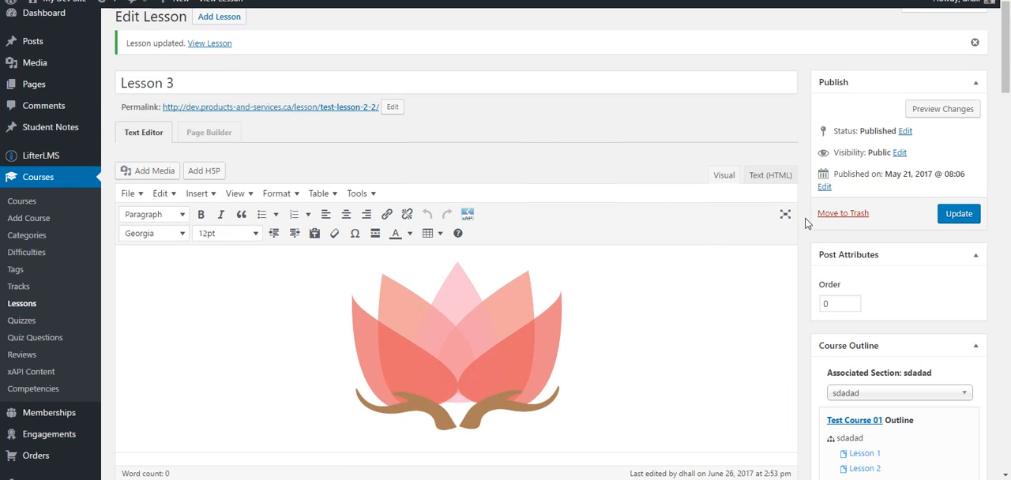
Review Lesson 3's Manage This Lesson Experience settings and the mark_complete attribute in the shortcode
scroll(806, 222, "down", 3)
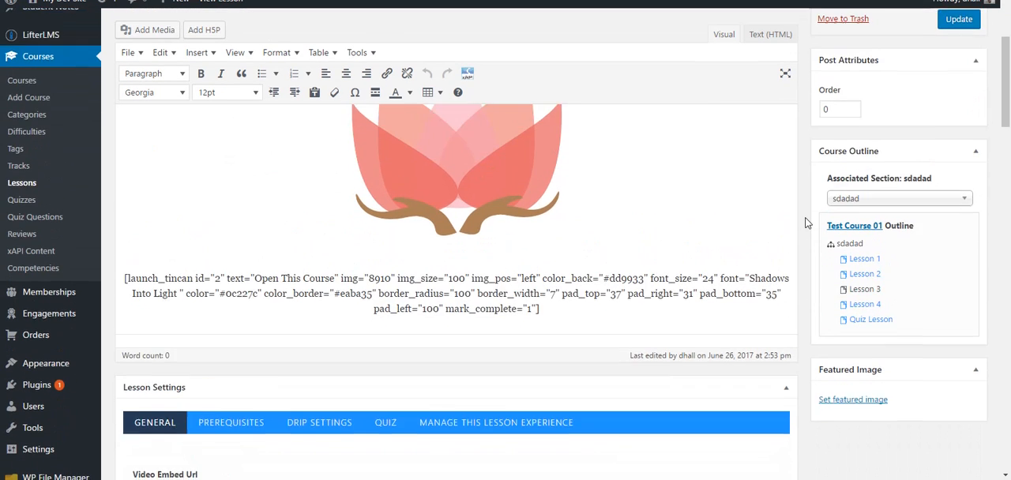
scroll(805, 223, "down", 2)
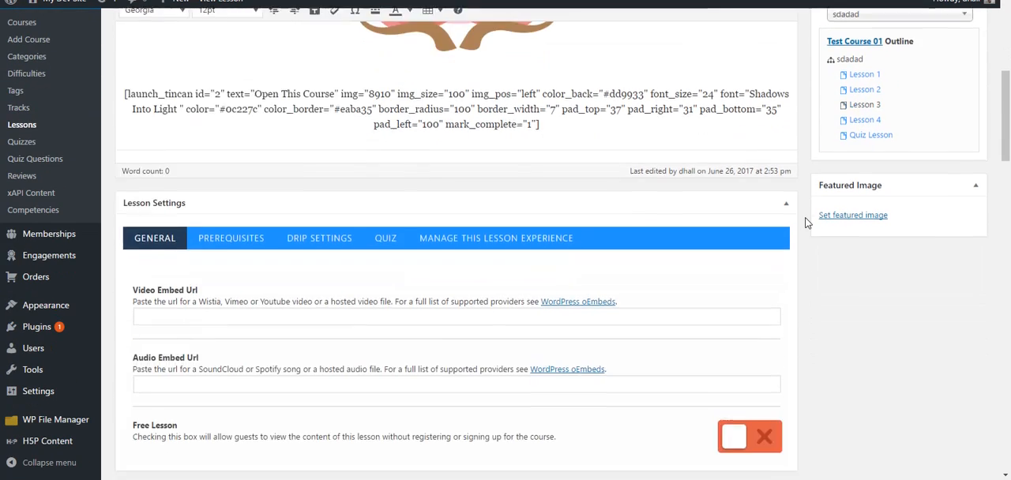
double_click(509, 240)
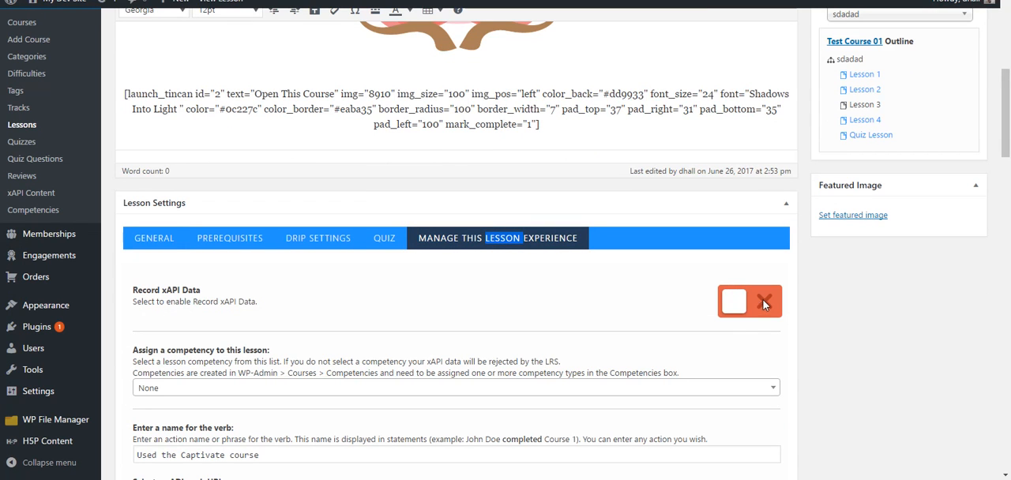
left_click(463, 240)
left_click(162, 241)
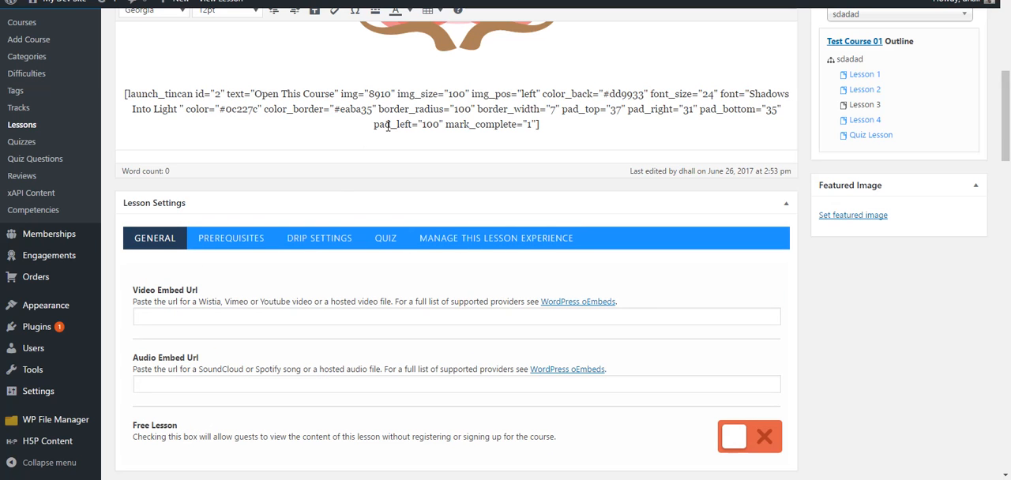
left_click_drag(446, 124, 531, 124)
left_click(548, 123)
View the published Lesson 3 page and examine the launch button and the area below it for a Mark Complete button
scroll(560, 128, "up", 4)
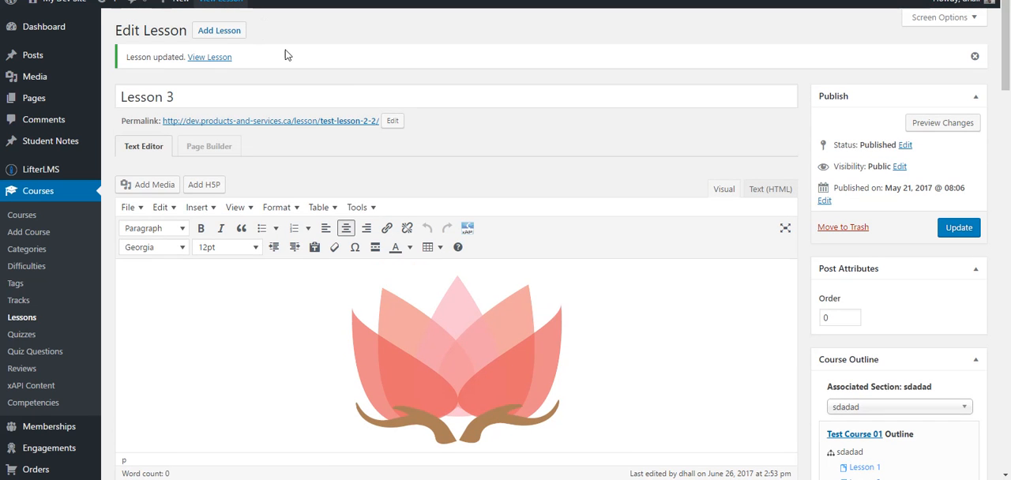
left_click(218, 3)
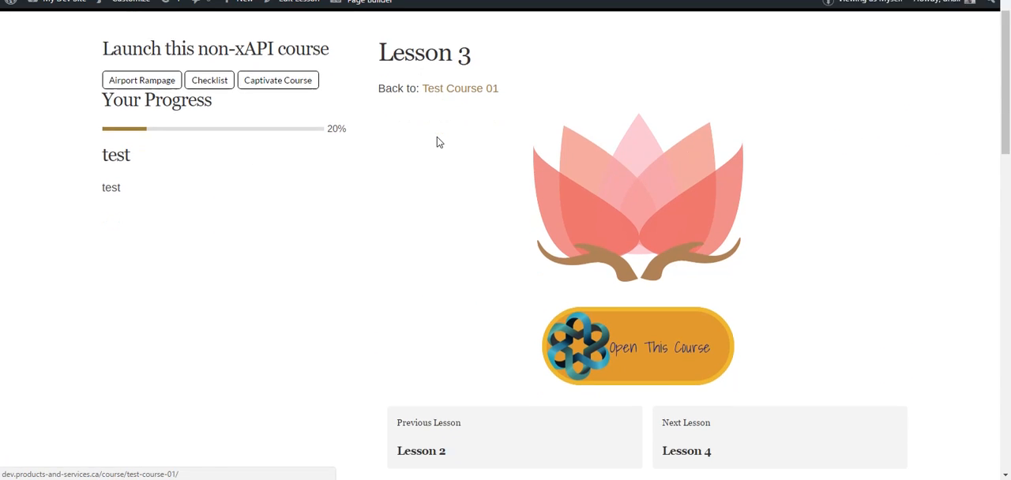
scroll(439, 142, "down", 3)
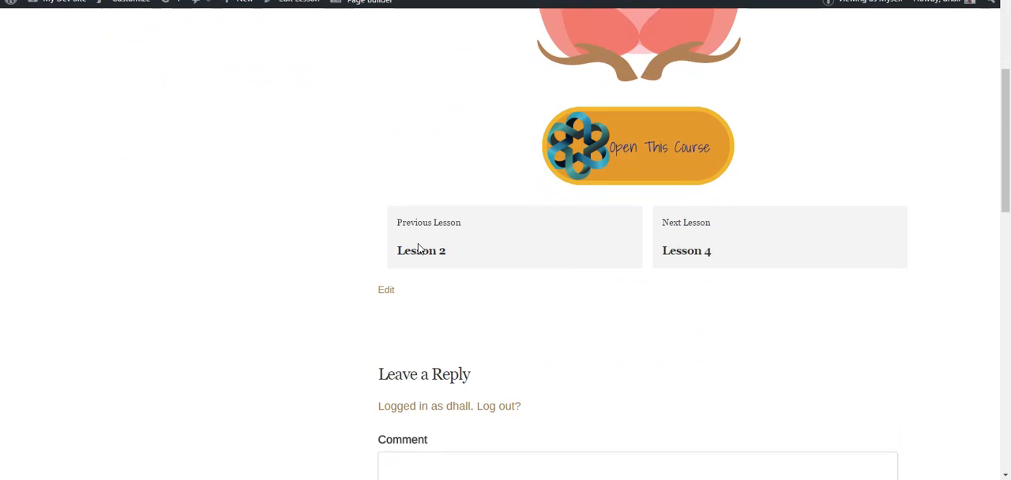
Go to the Test Course 01 page and open Lesson 1 from its lesson list
left_click(503, 240)
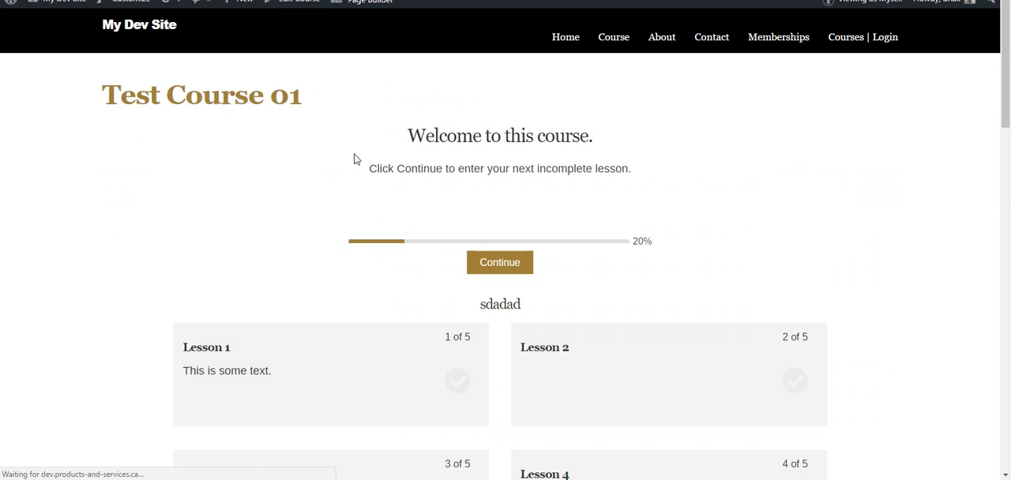
scroll(334, 211, "down", 3)
left_click(342, 201)
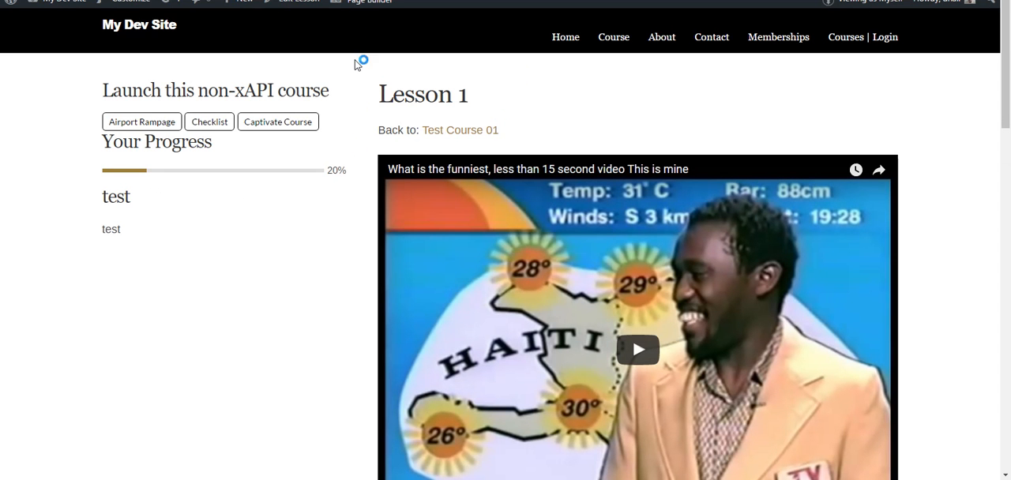
Open Lesson 1 for editing and go to the Video Embed Url in its general lesson settings
left_click(292, 4)
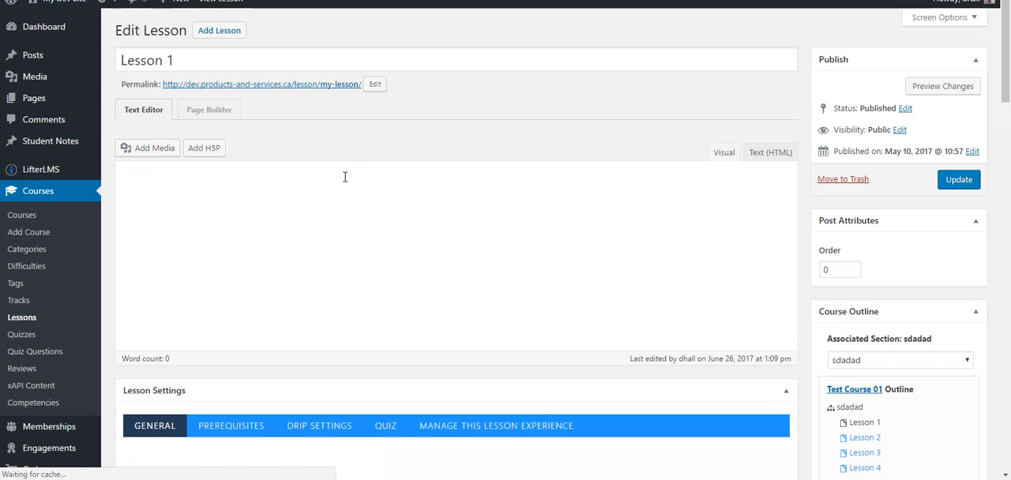
scroll(379, 209, "down", 3)
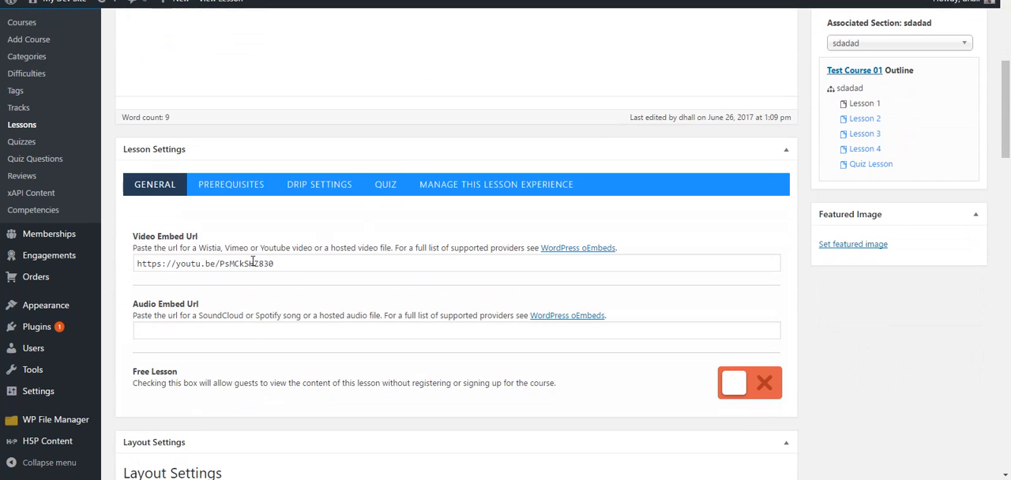
left_click(296, 264)
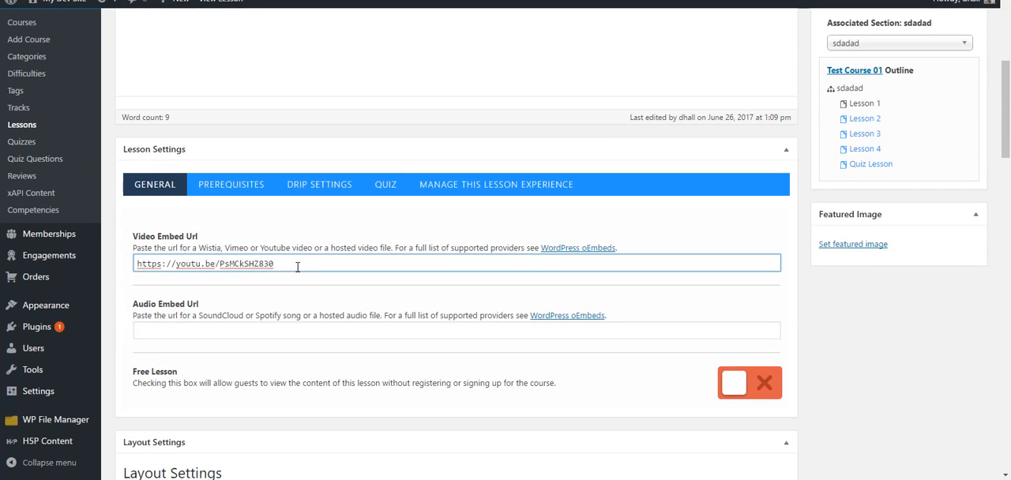
Check Lesson 1's Video Embed Url and enable Record xAPI Data in its Manage This Lesson Experience settings
key("ctrl+a")
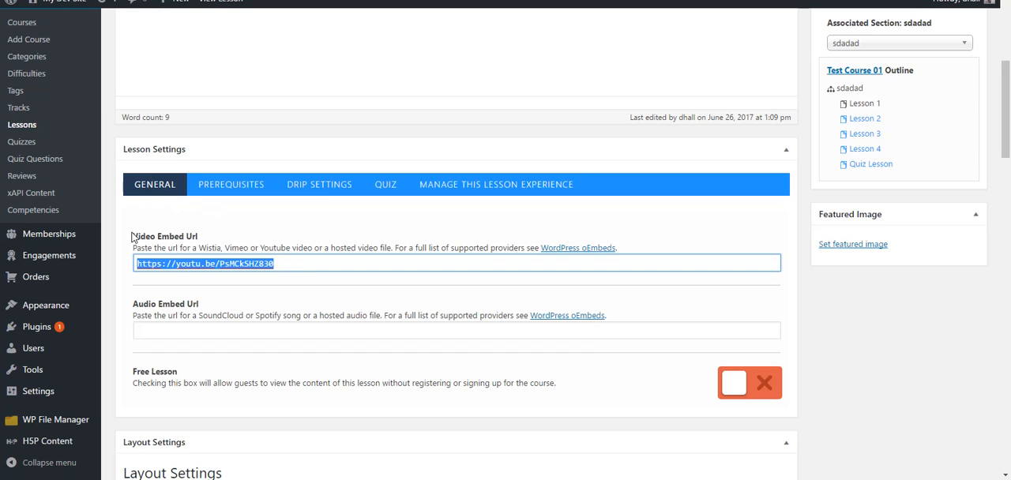
left_click(356, 222)
left_click(472, 193)
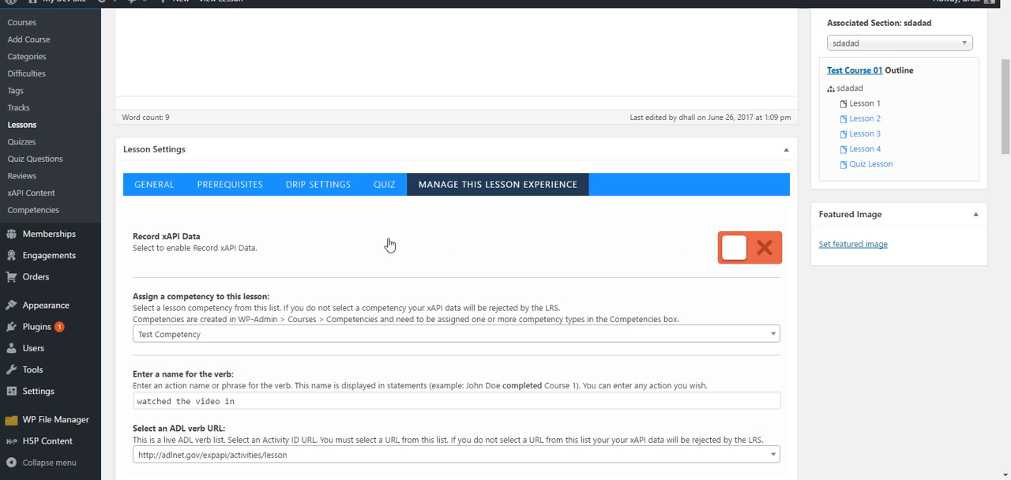
left_click(153, 190)
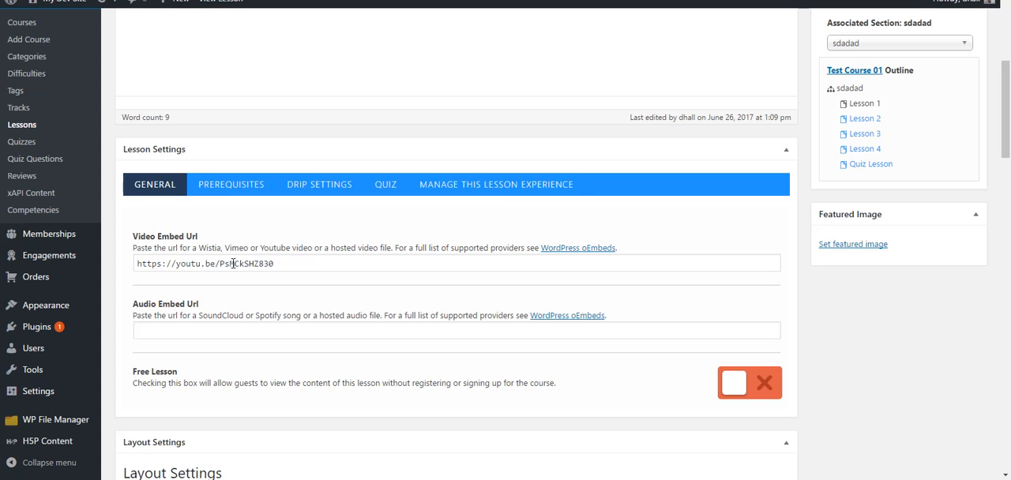
left_click(512, 188)
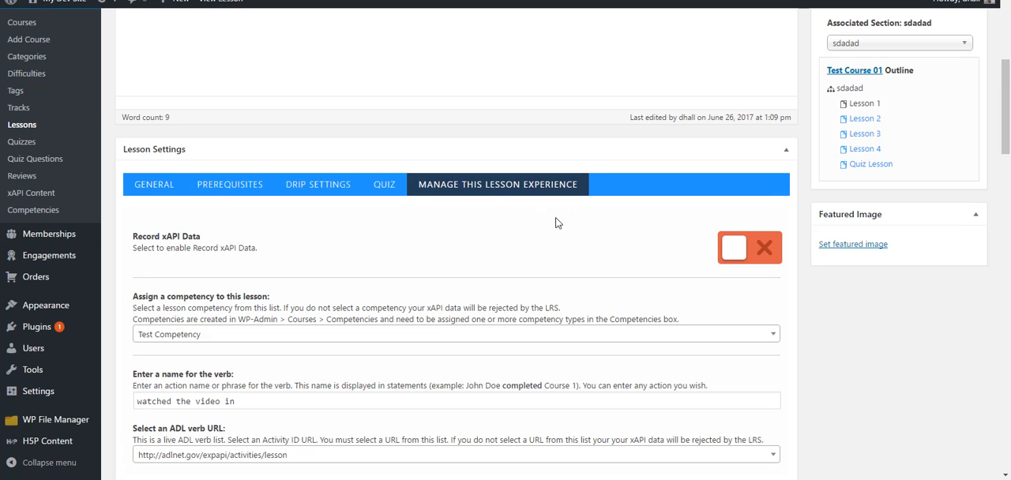
left_click(734, 252)
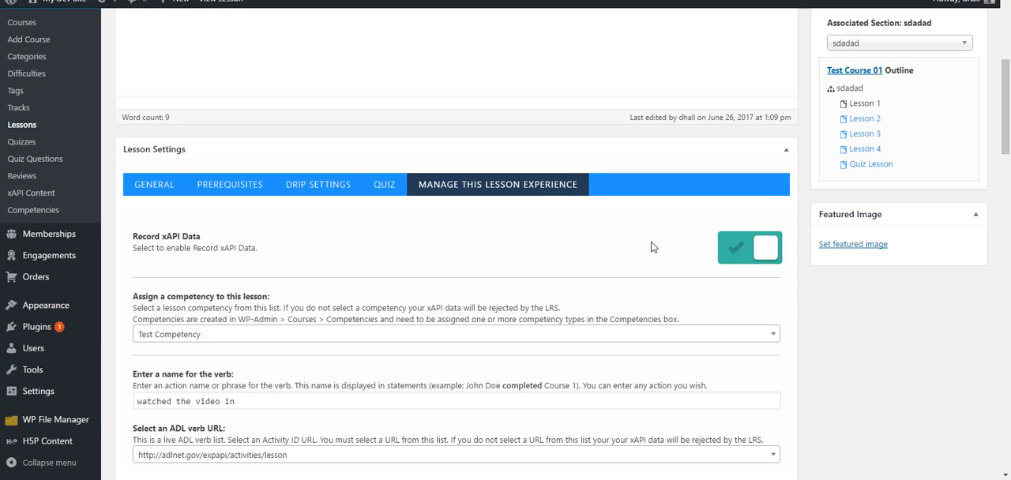
Check the competency and verb name assigned to Lesson 1, and update the lesson
scroll(369, 287, "down", 3)
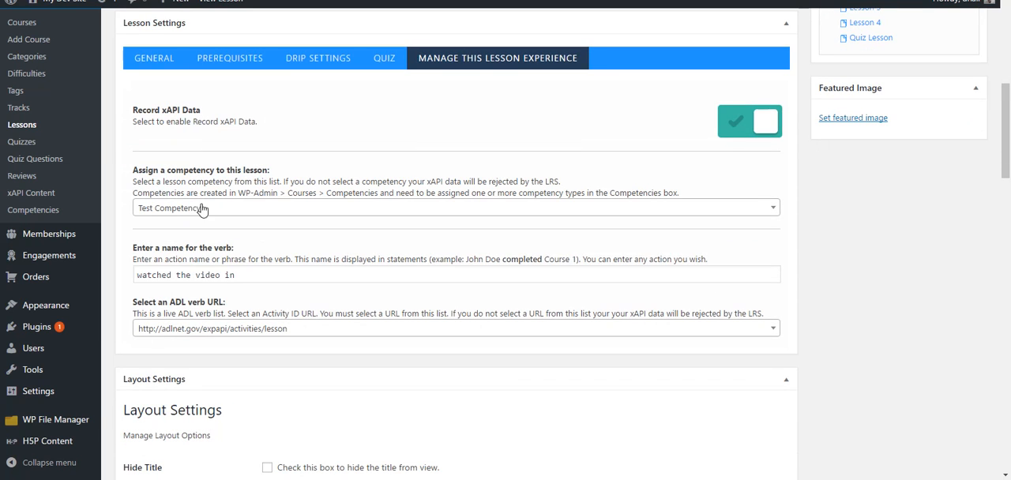
left_click(230, 208)
left_click(228, 277)
left_click(253, 274)
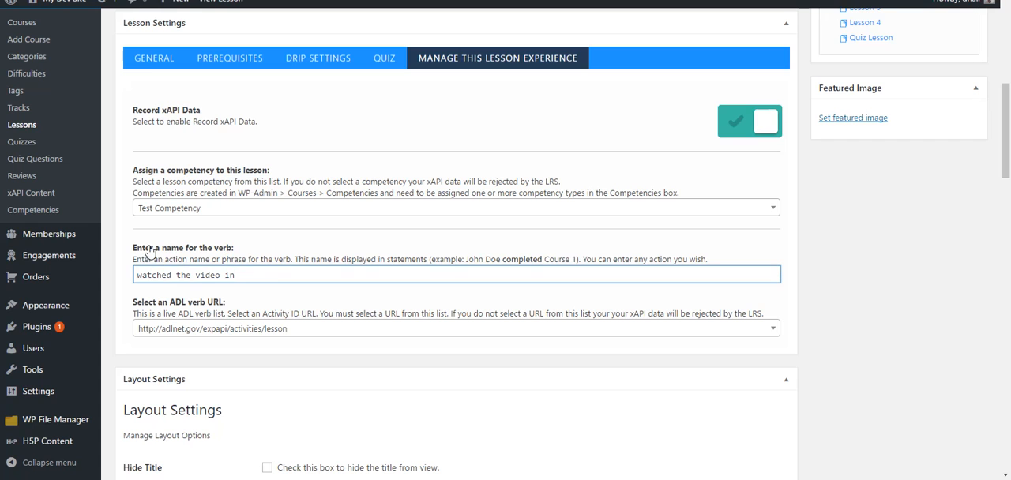
left_click_drag(249, 274, 131, 275)
left_click(232, 278)
scroll(810, 318, "up", 5)
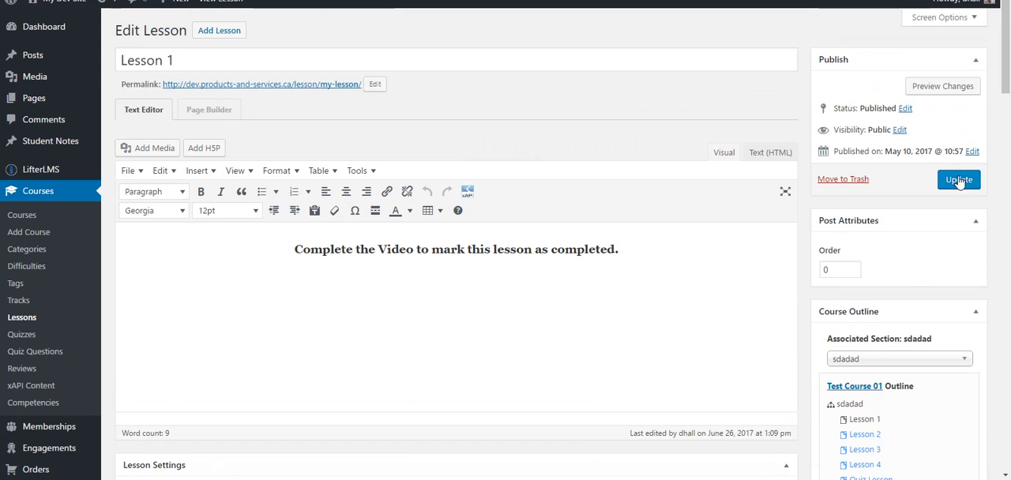
left_click(959, 181)
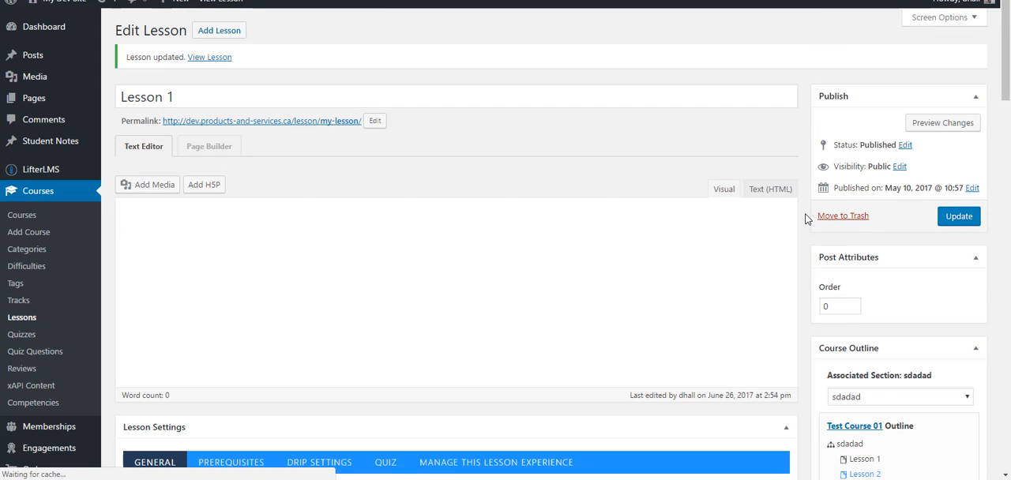
Open Lesson 2 for editing from the course outline and check its Video Embed Url
scroll(807, 219, "down", 3)
scroll(806, 219, "up", 2)
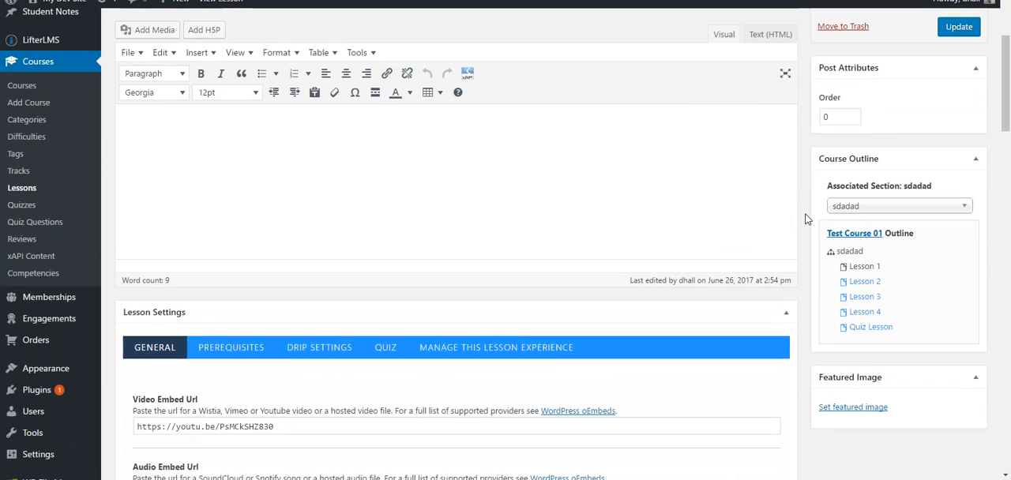
left_click(864, 345)
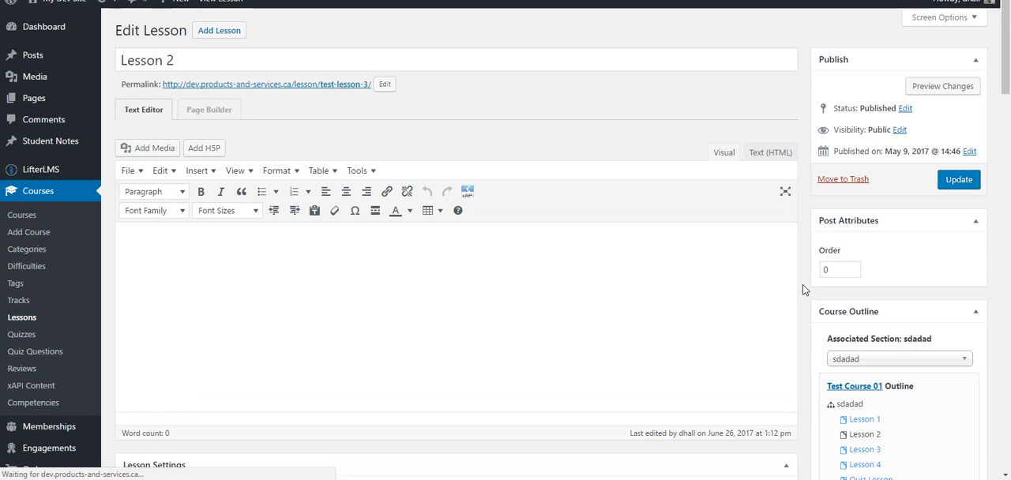
scroll(803, 285, "down", 2)
scroll(609, 297, "down", 2)
left_click(387, 263)
key("ctrl+a")
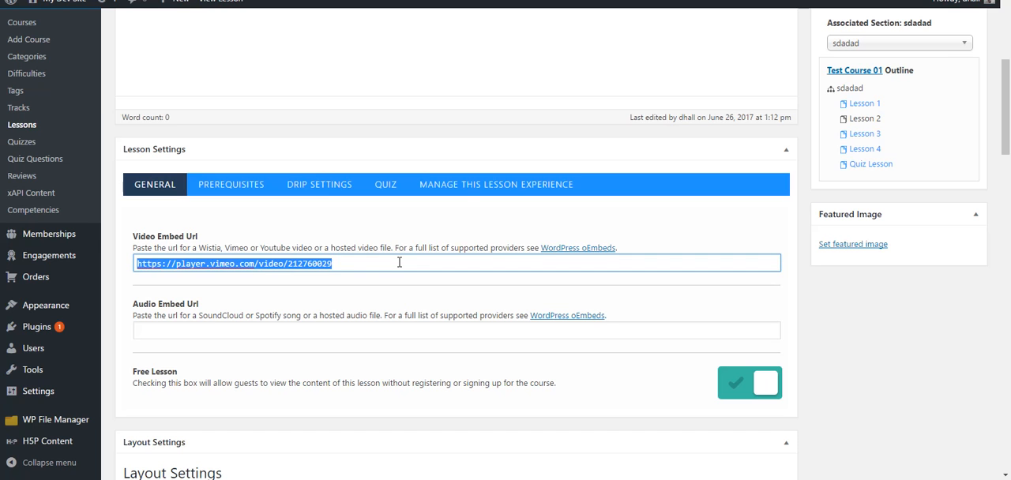
left_click(152, 243)
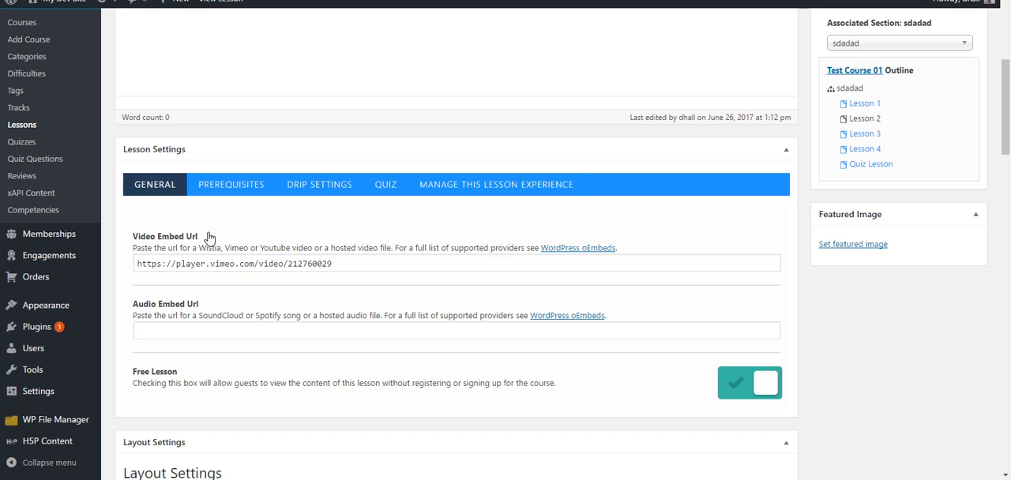
Toggle Record xAPI Data off and back on in Lesson 2's Manage This Lesson Experience settings, and update the lesson
left_click(480, 187)
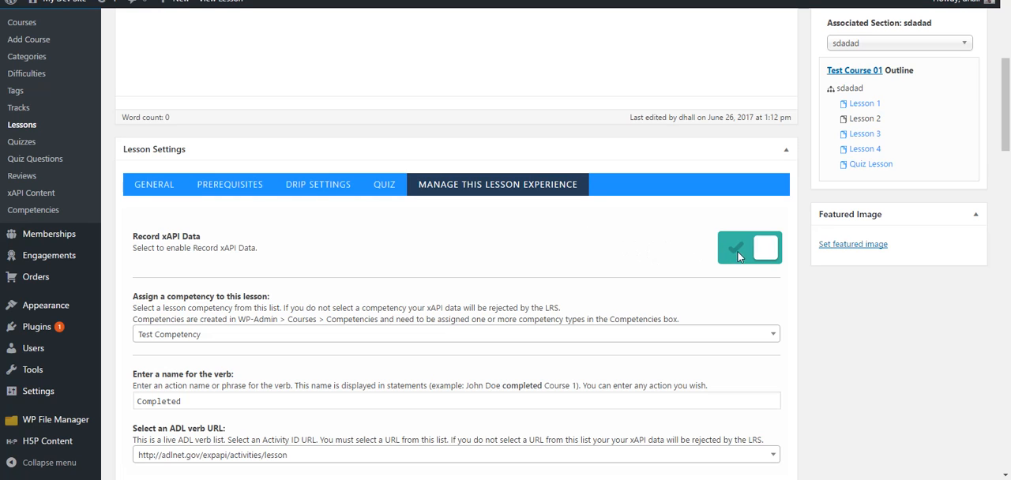
left_click(762, 251)
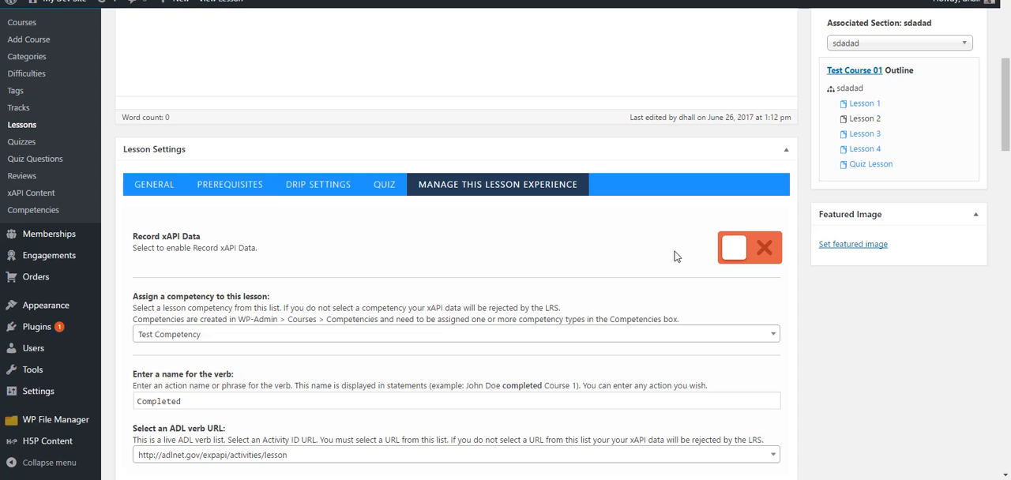
left_click(733, 251)
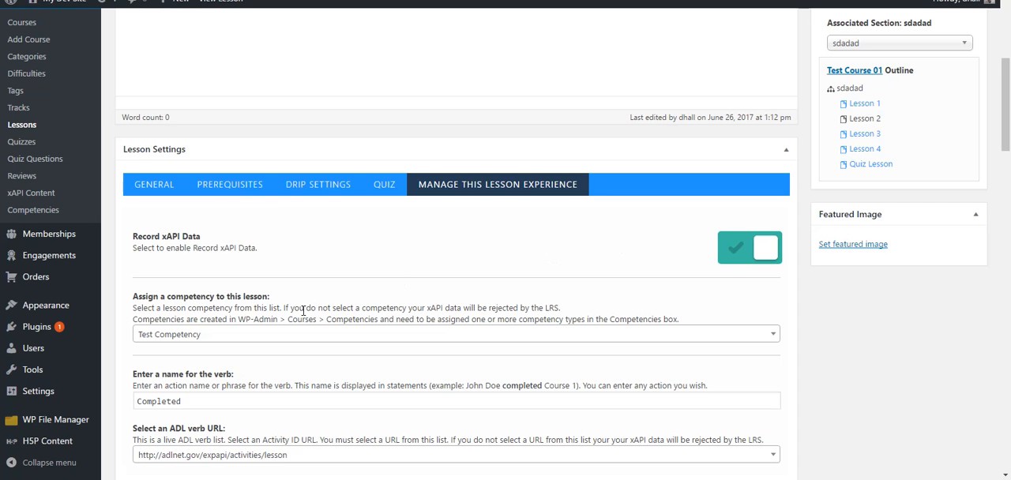
scroll(359, 312, "down", 1)
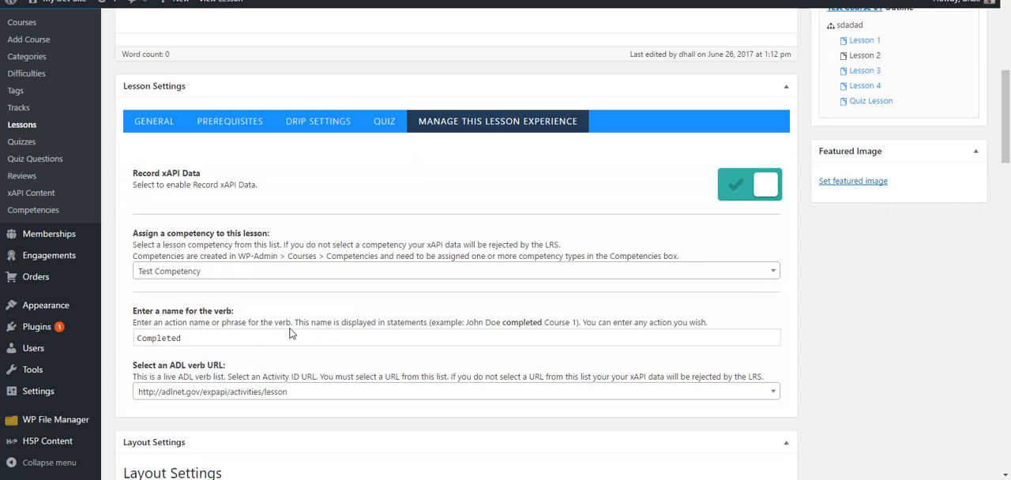
scroll(401, 345, "up", 6)
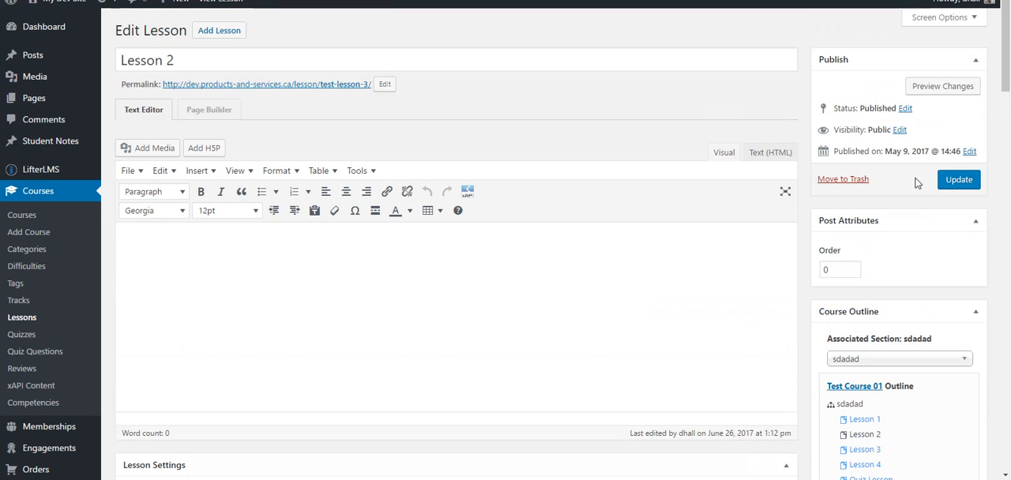
left_click(960, 180)
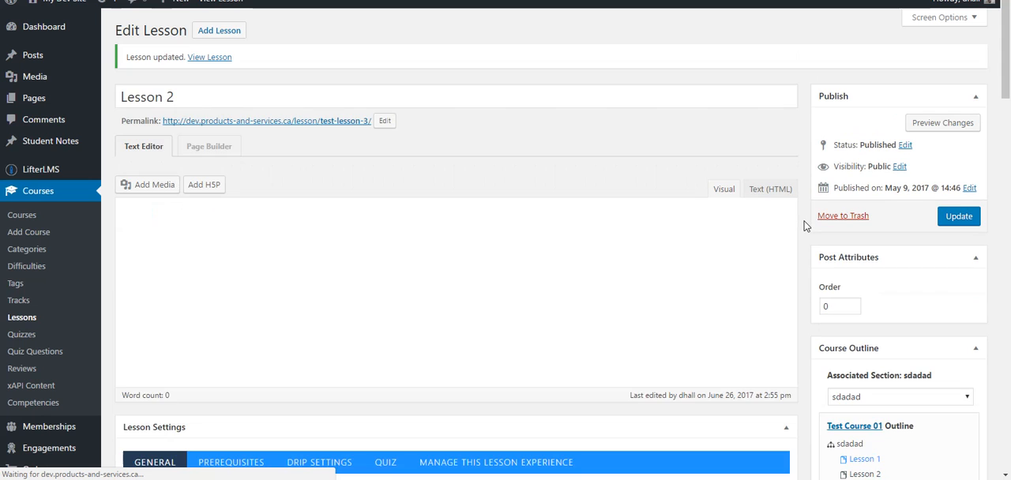
View the published Lesson 2 page and go through Test Course 01 to open Lesson 1
left_click(227, 5)
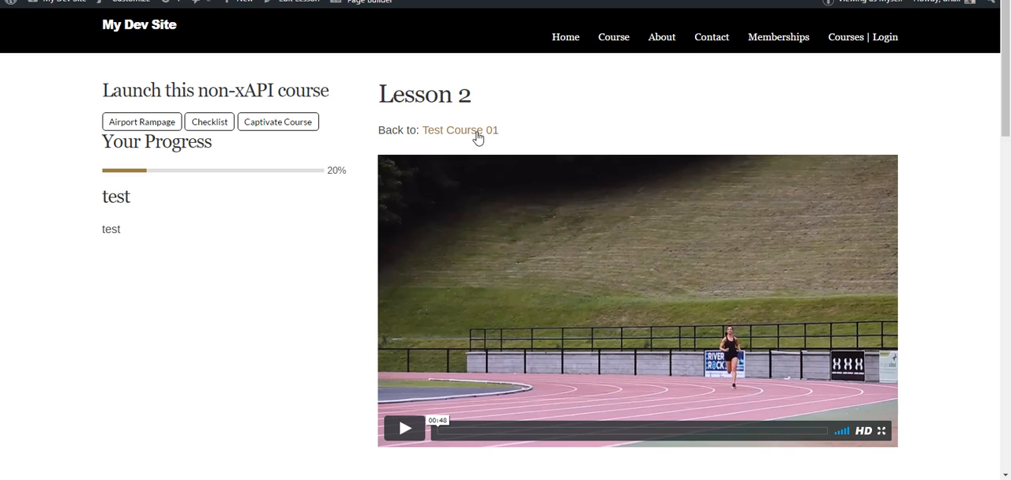
left_click(465, 132)
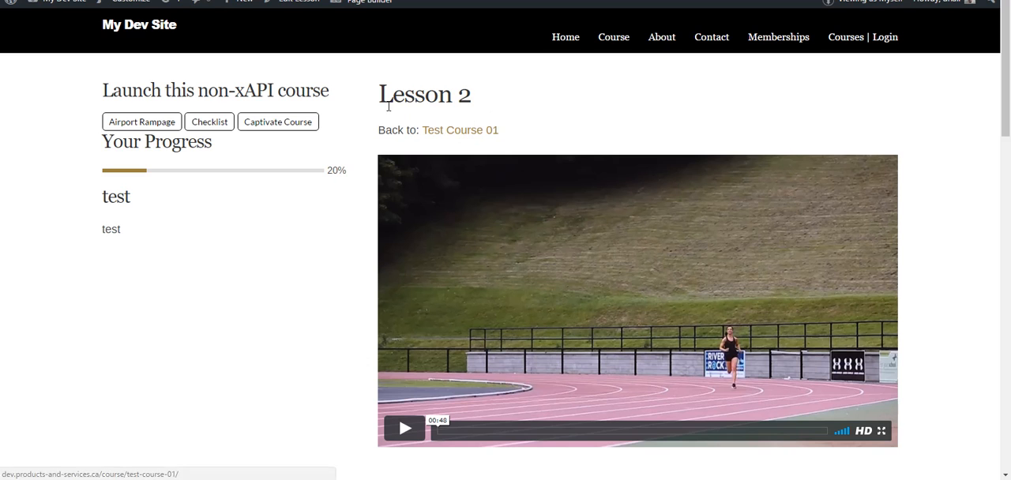
scroll(359, 117, "down", 2)
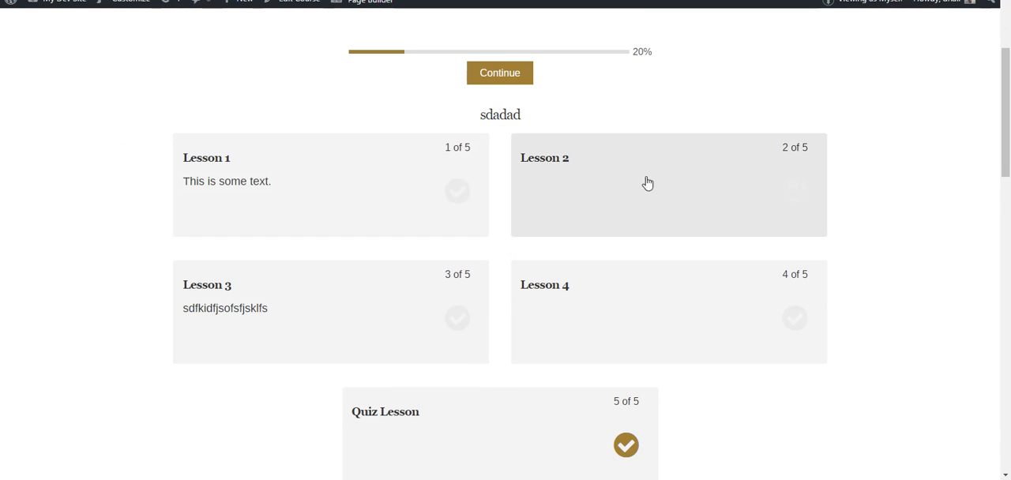
left_click(407, 197)
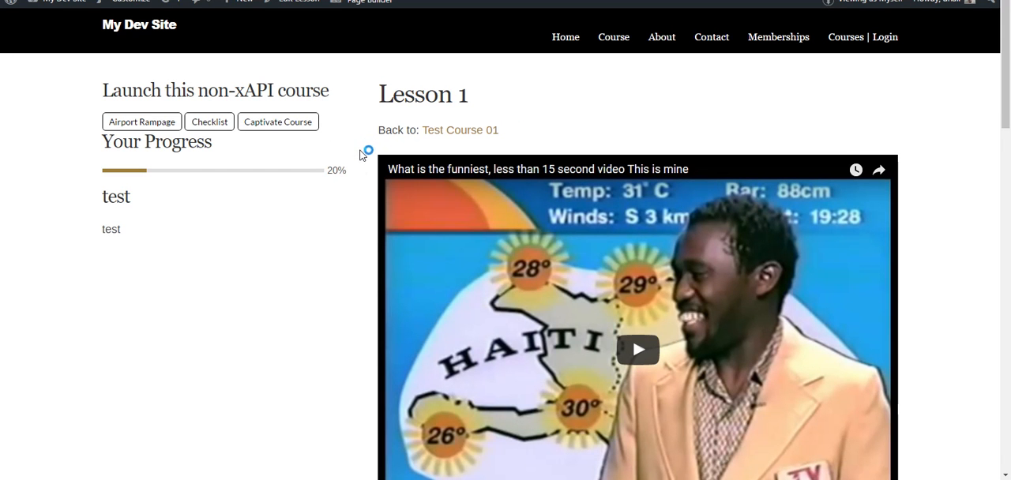
Play Lesson 1's embedded video, pause it at 0:04, and refresh the statements in the LRS dashboard
scroll(360, 189, "down", 2)
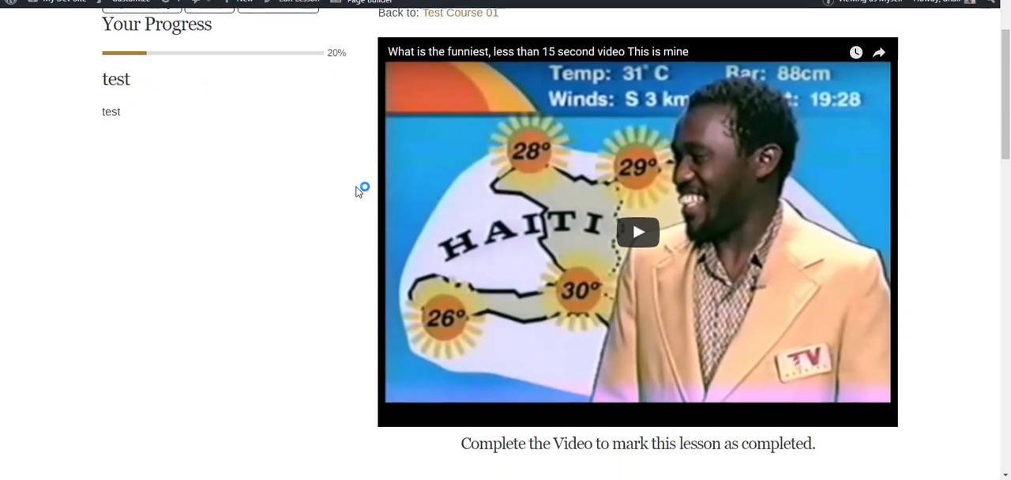
scroll(338, 224, "down", 3)
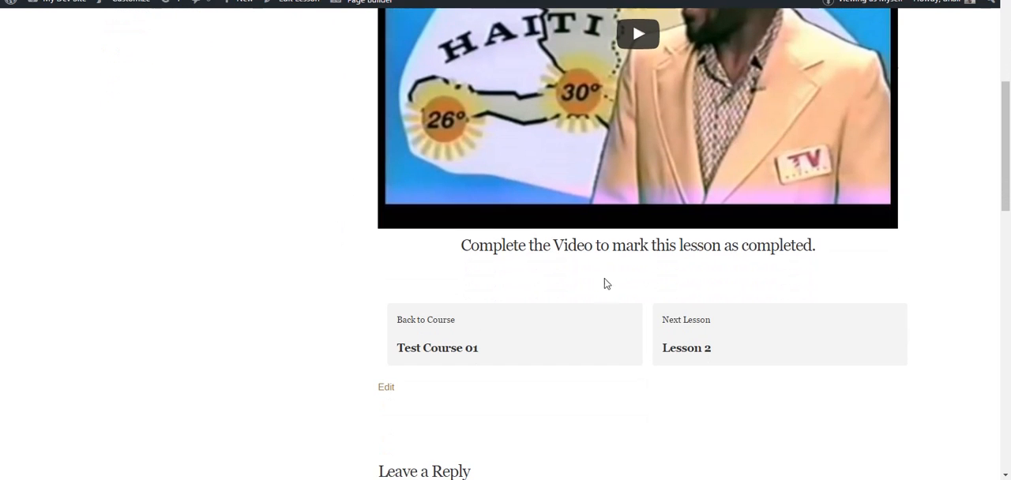
scroll(442, 276, "up", 3)
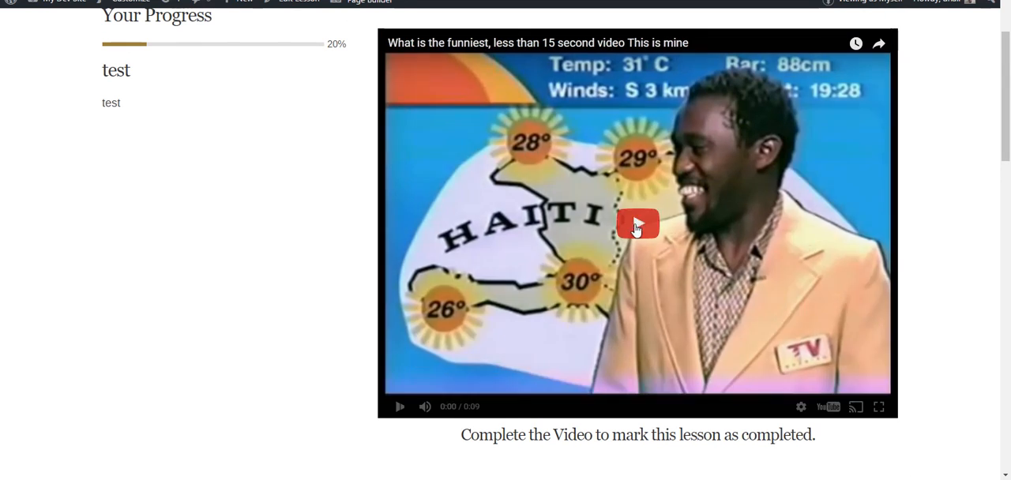
left_click(638, 226)
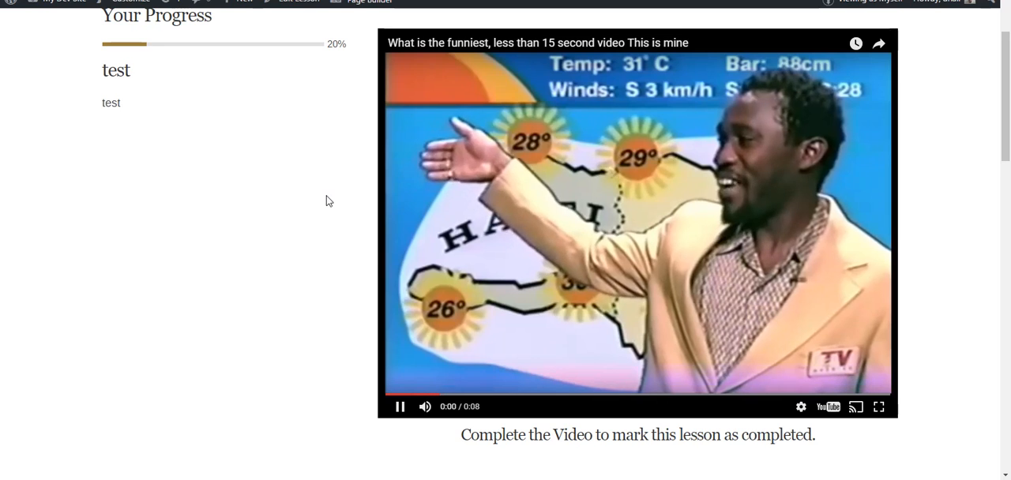
scroll(328, 201, "down", 1)
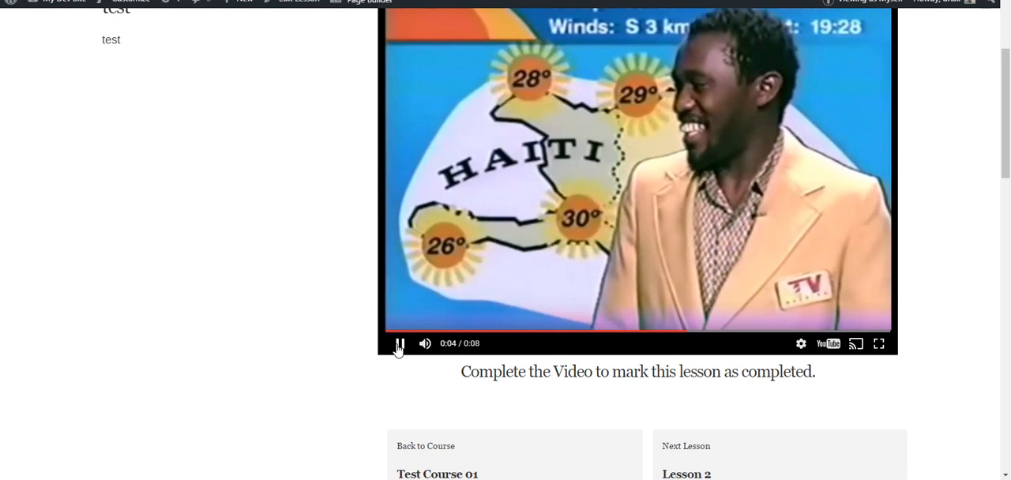
left_click(399, 345)
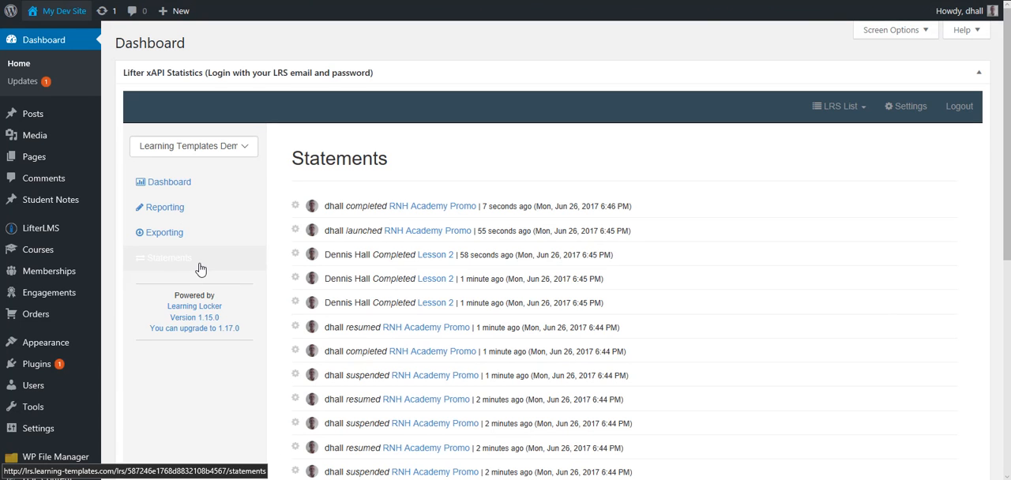
left_click(200, 269)
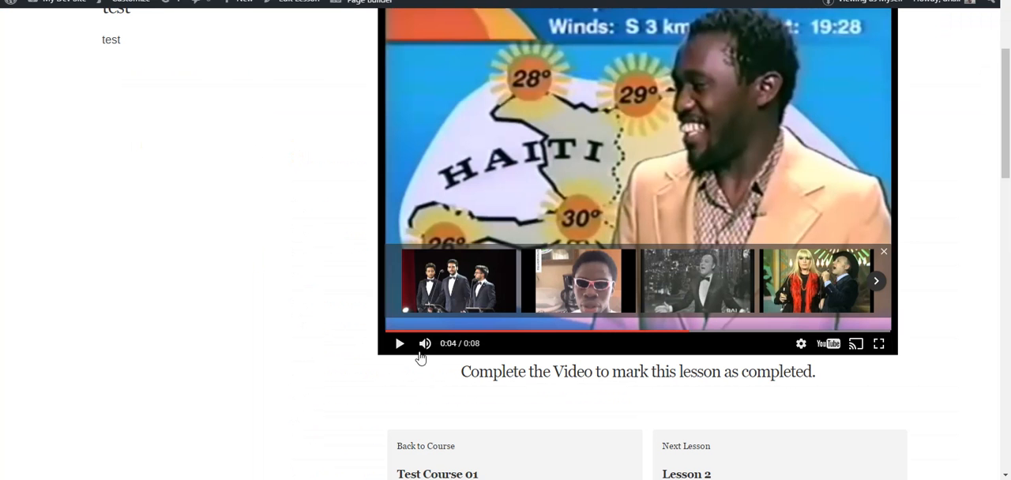
Resume Lesson 1's video through to its end and refresh the LRS statements to examine the newest entry
left_click(400, 344)
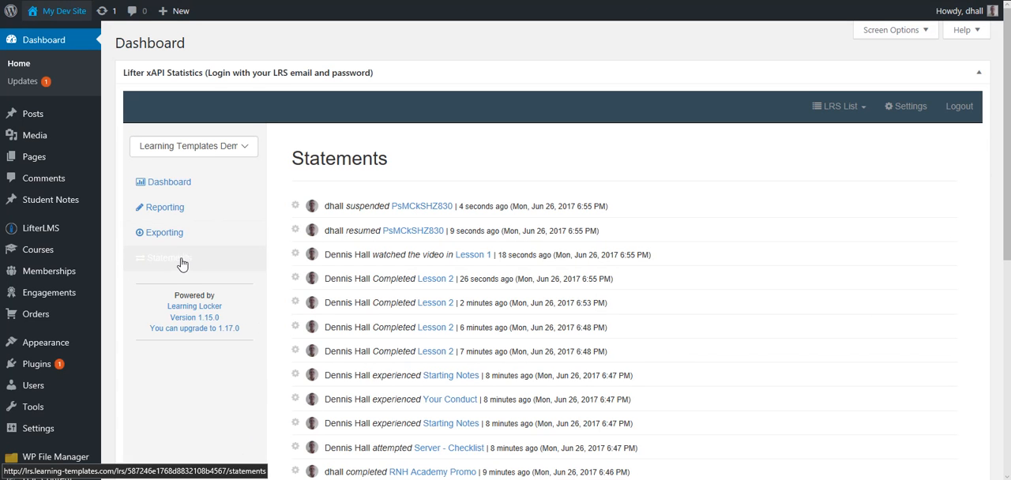
left_click(190, 266)
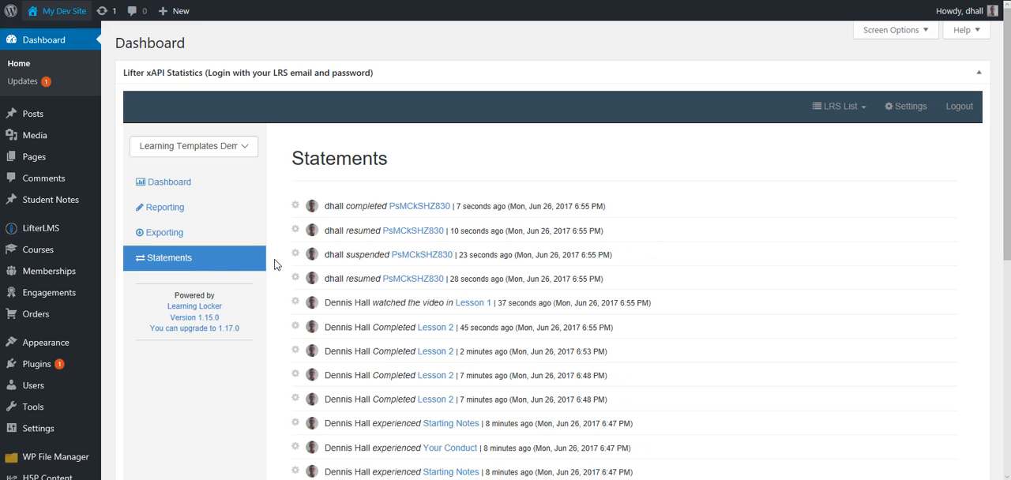
left_click_drag(328, 207, 378, 202)
left_click(332, 186)
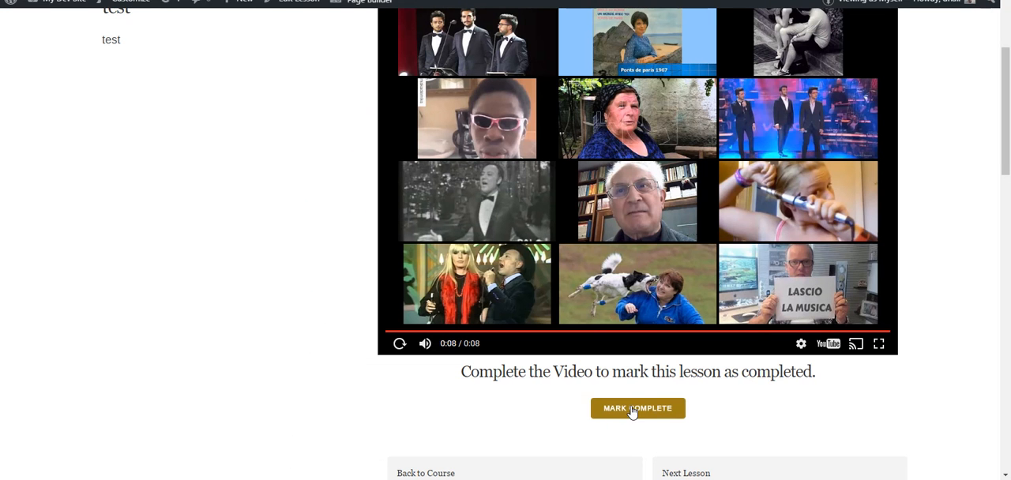
Mark Lesson 1 complete, and refresh the LRS statements to examine the entry recorded for Lesson 2
left_click(632, 411)
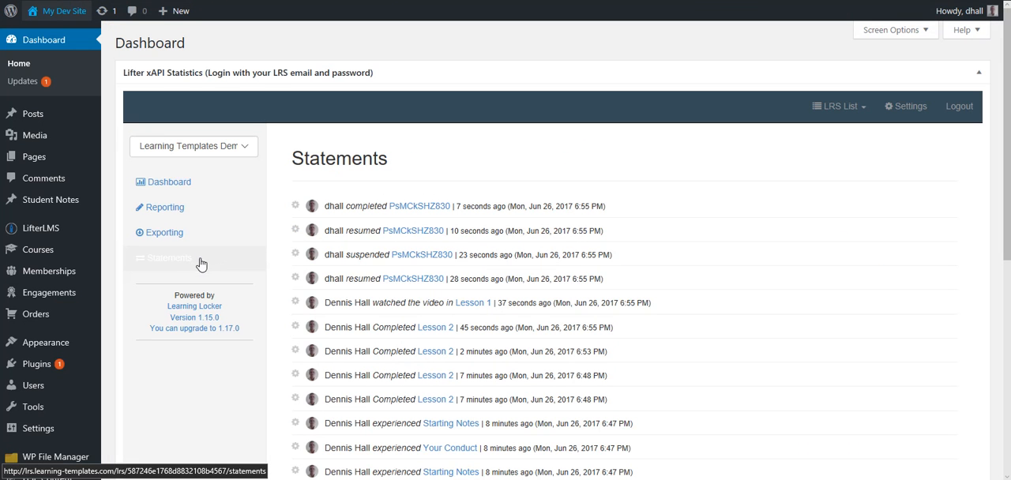
left_click(200, 264)
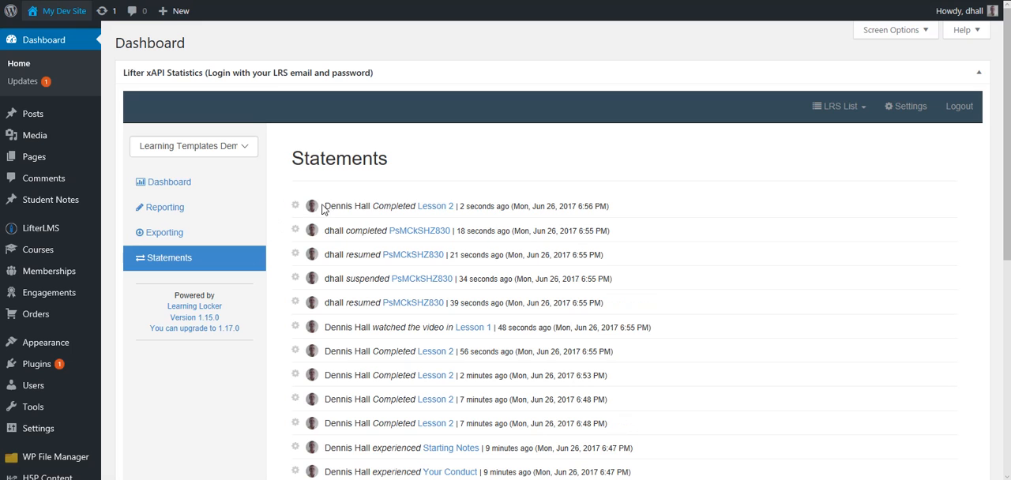
left_click_drag(326, 203, 417, 207)
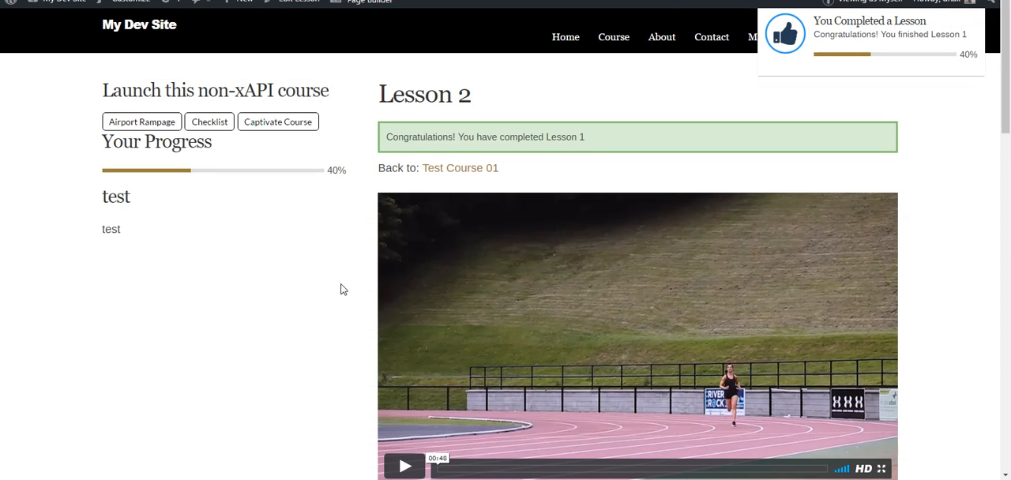
scroll(341, 286, "down", 1)
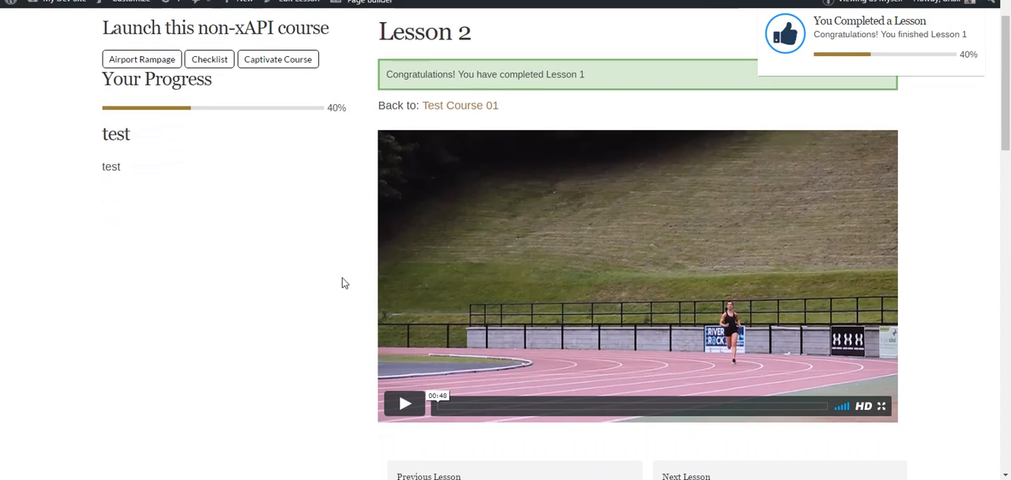
Play Lesson 2's embedded video and skip ahead to about 02:48, letting it run to its end
scroll(326, 305, "down", 1)
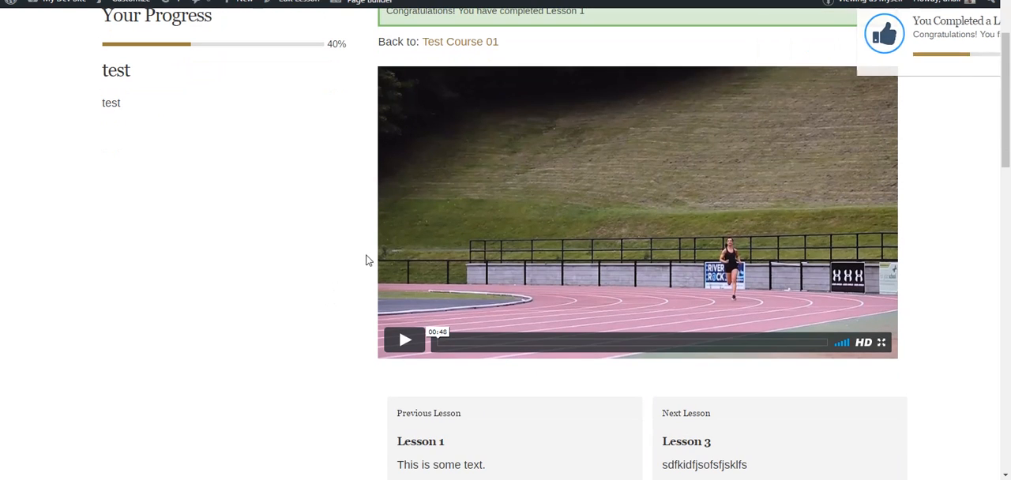
left_click(404, 341)
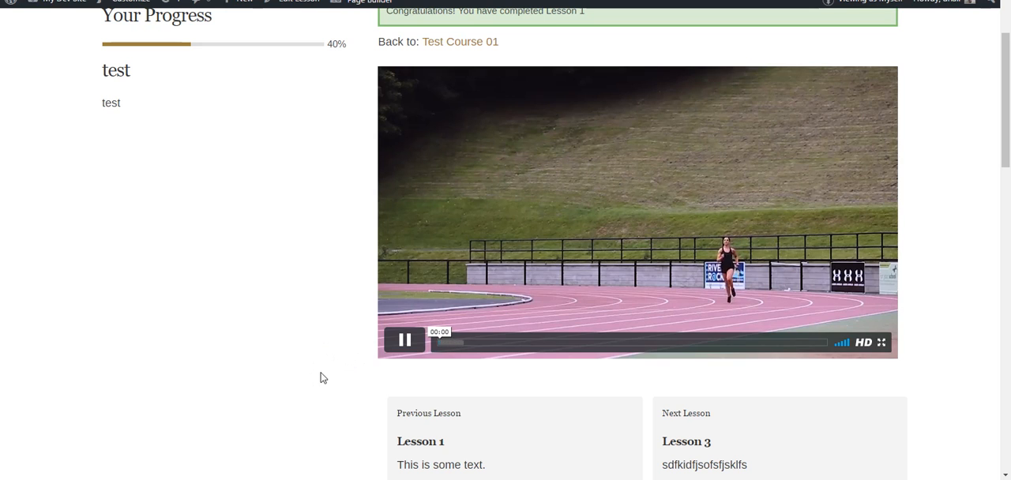
scroll(321, 378, "up", 2)
scroll(789, 426, "down", 1)
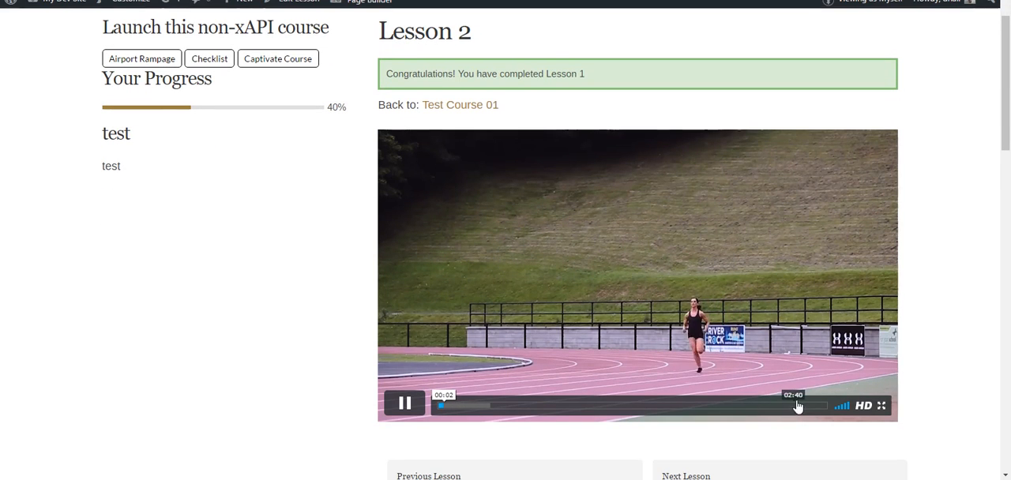
left_click(813, 406)
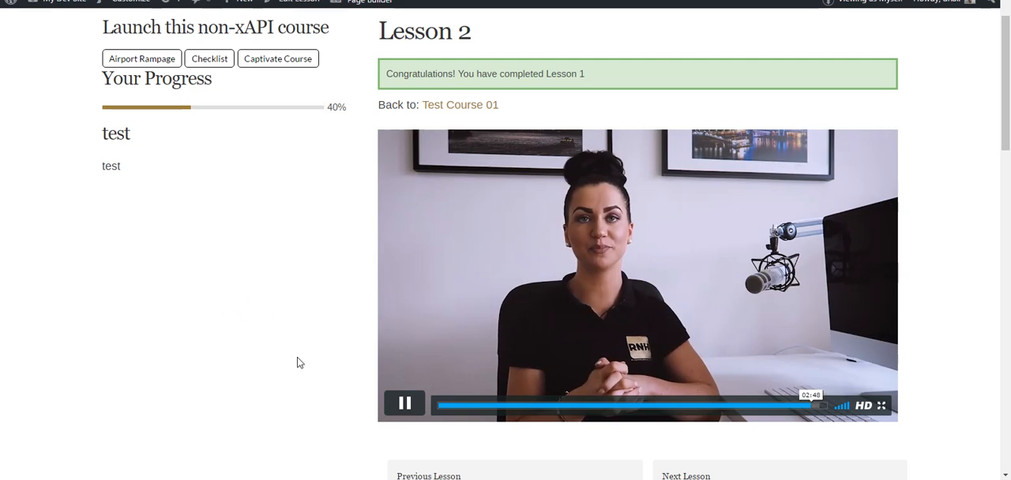
scroll(309, 329, "up", 1)
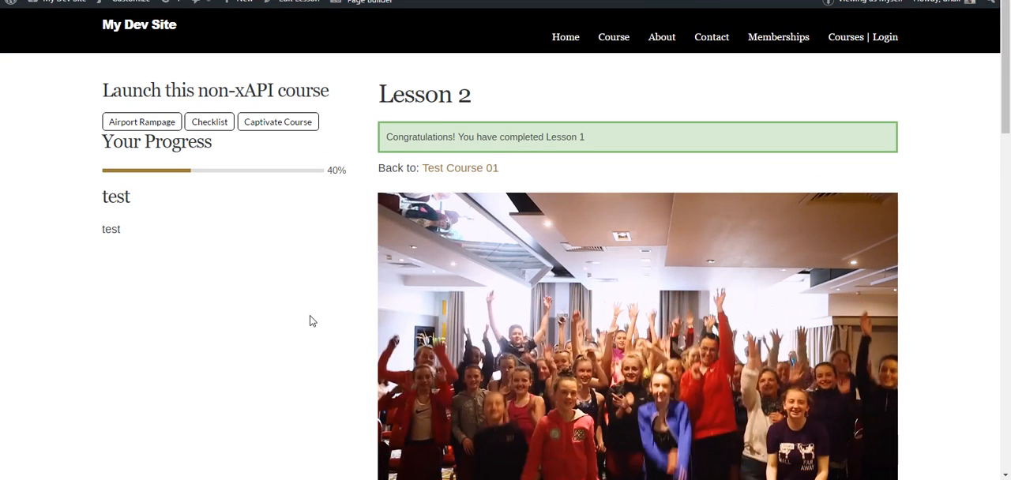
scroll(313, 321, "down", 2)
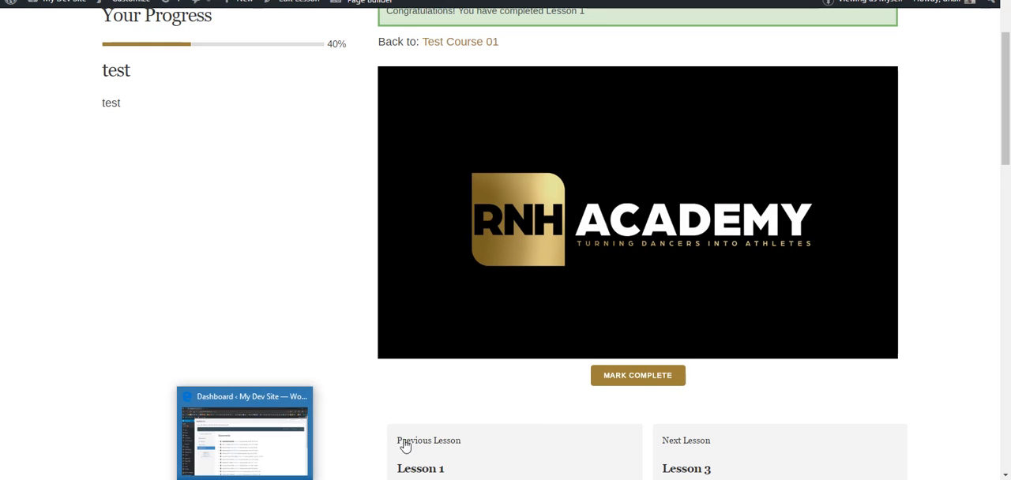
Mark Lesson 2 complete and refresh the statements in the LRS dashboard
left_click(627, 380)
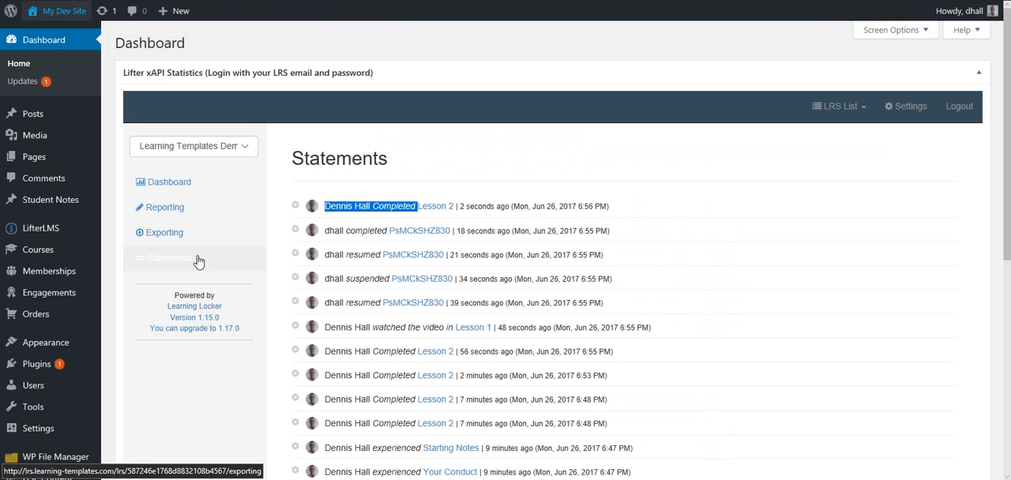
left_click(237, 261)
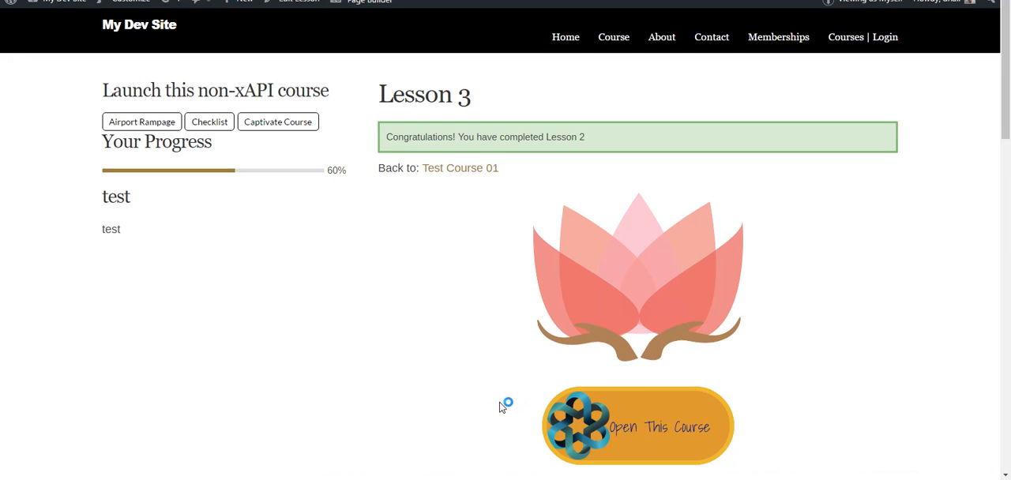
Launch Lesson 3's course and verify all five Before Your Shift tips, from Your conduct through Be informed
scroll(563, 376, "down", 2)
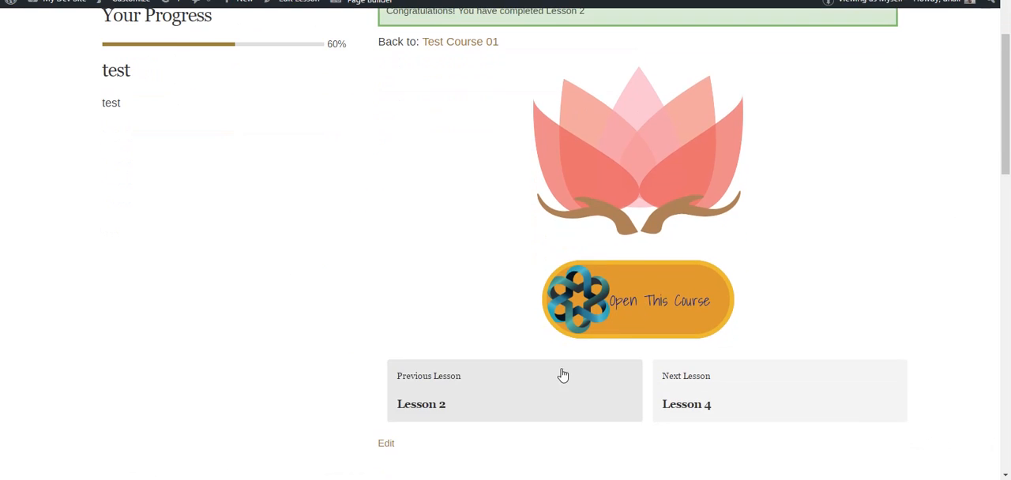
left_click(655, 308)
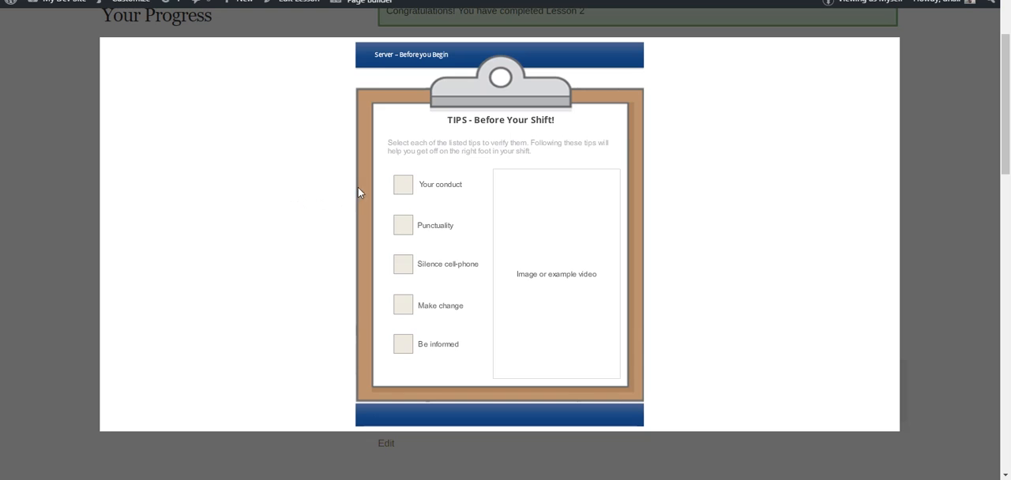
left_click(401, 186)
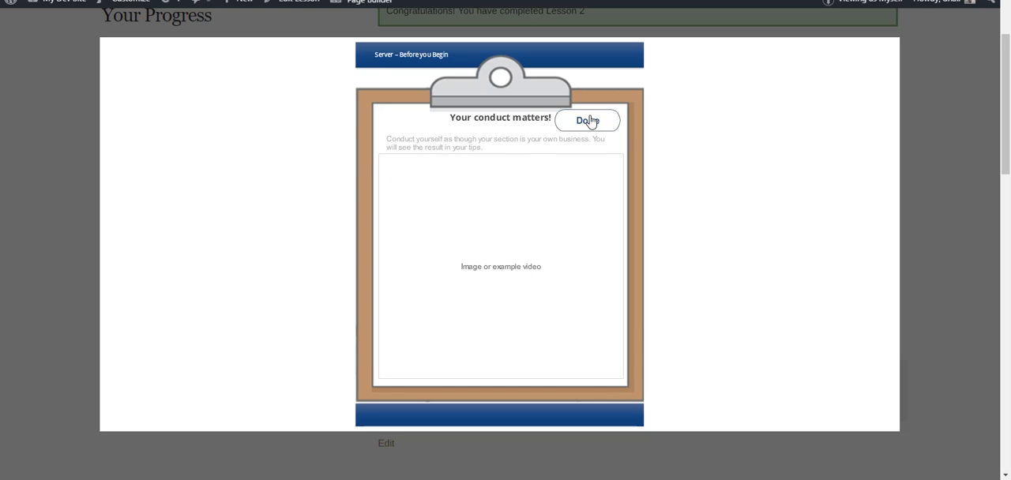
left_click(594, 126)
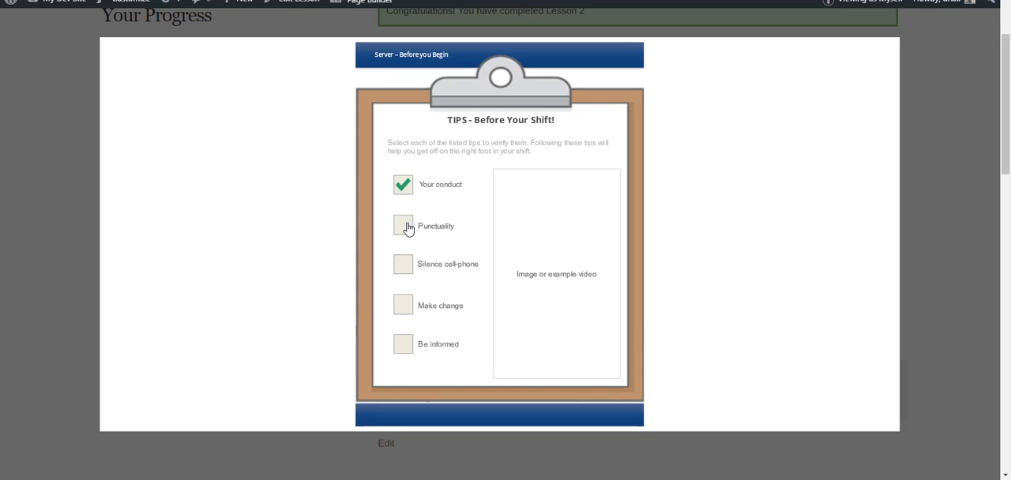
left_click(407, 225)
left_click(585, 125)
left_click(403, 267)
left_click(591, 131)
left_click(406, 310)
left_click(585, 123)
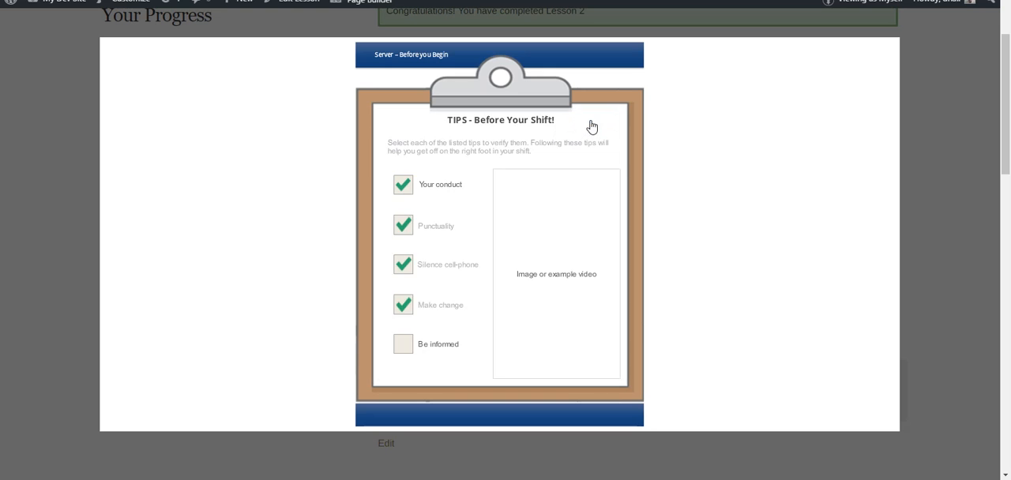
left_click(404, 346)
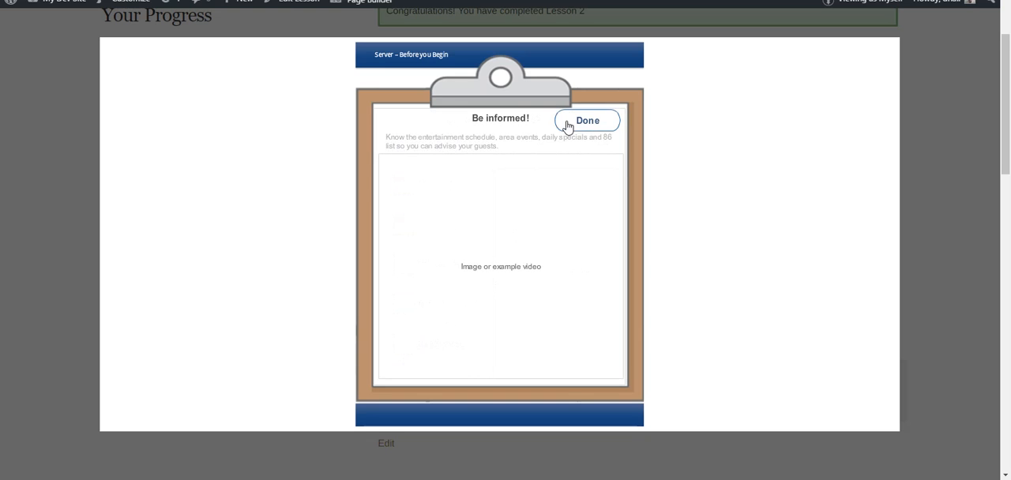
left_click(587, 128)
Check off Bathrooms checked, Stations completed and Drink station done in the Closing Checklist
left_click(398, 189)
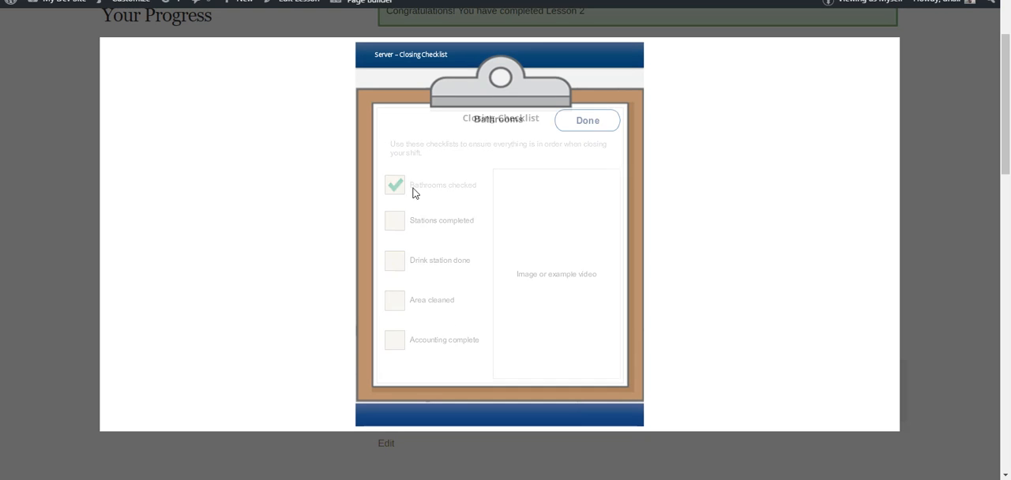
left_click(582, 128)
left_click(396, 222)
left_click(582, 128)
left_click(395, 263)
left_click(578, 128)
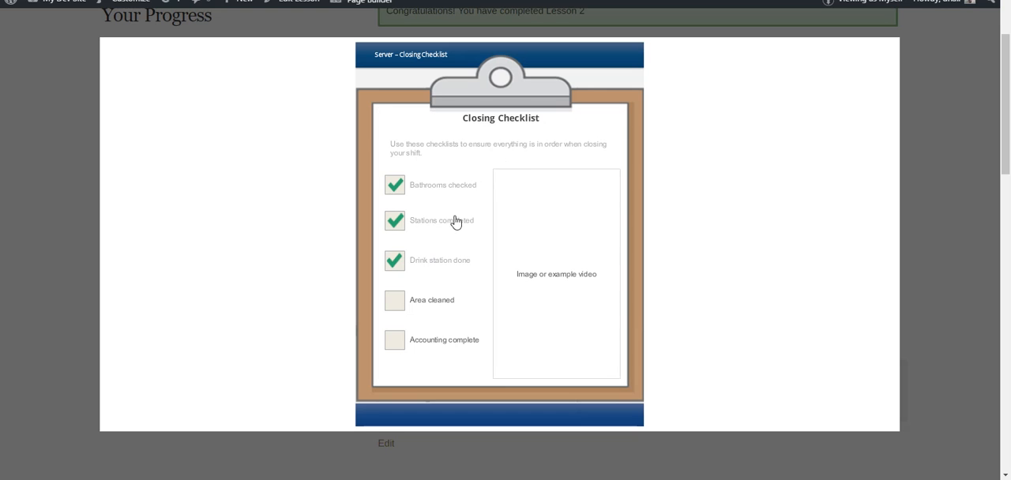
Complete the Closing Checklist's Area cleaned and Accounting complete items, including the check boxes inside each
left_click(395, 301)
left_click(405, 152)
left_click(405, 177)
left_click(406, 205)
left_click(395, 340)
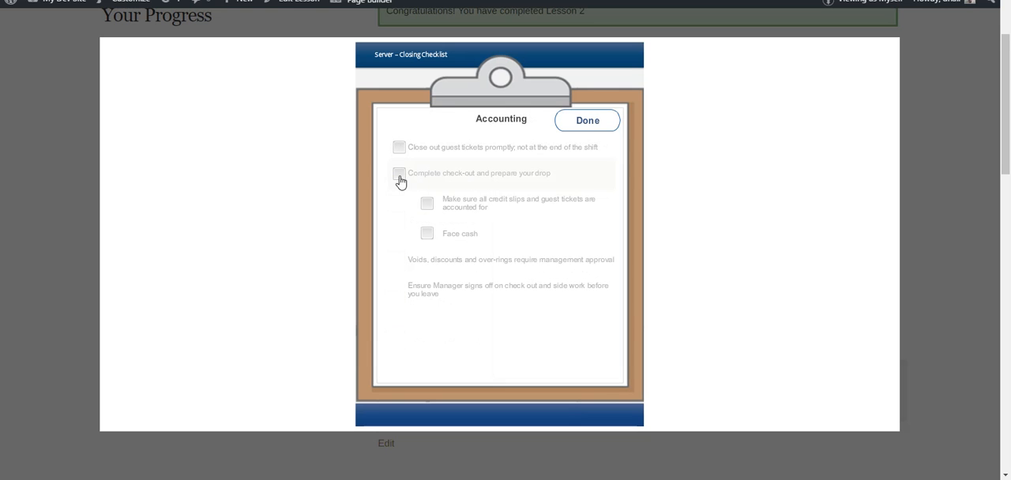
left_click(399, 153)
left_click(398, 175)
left_click(428, 206)
left_click(427, 234)
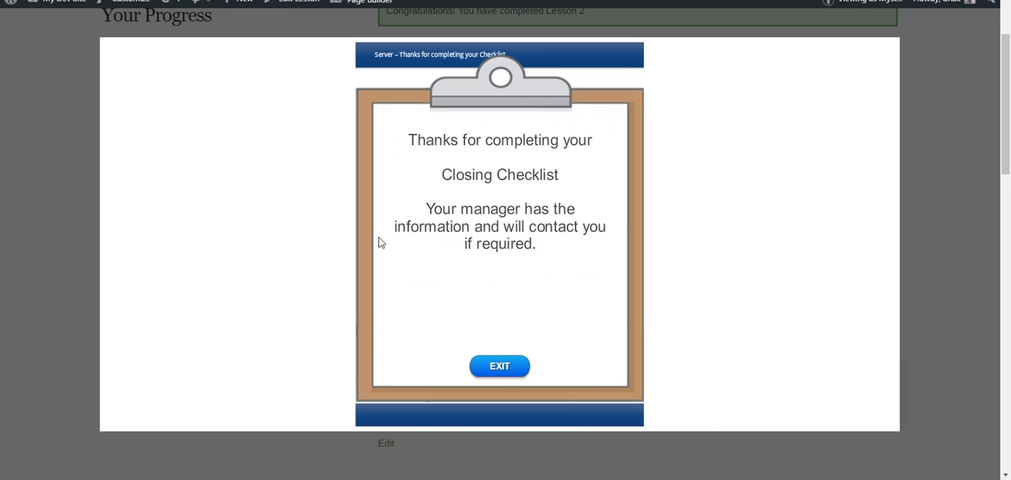
Close the finished checklist course and mark Lesson 3 complete to move on to Lesson 4
left_click(67, 214)
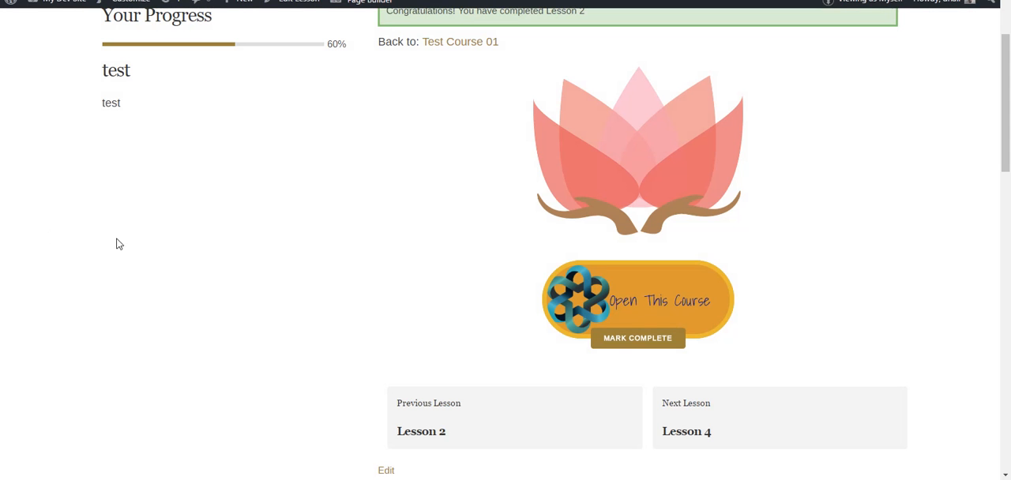
left_click(642, 346)
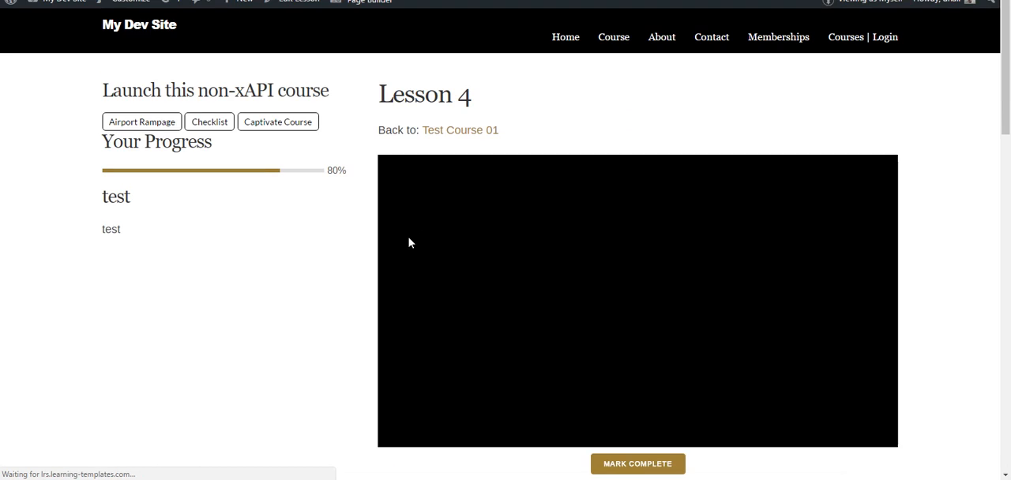
scroll(338, 249, "down", 2)
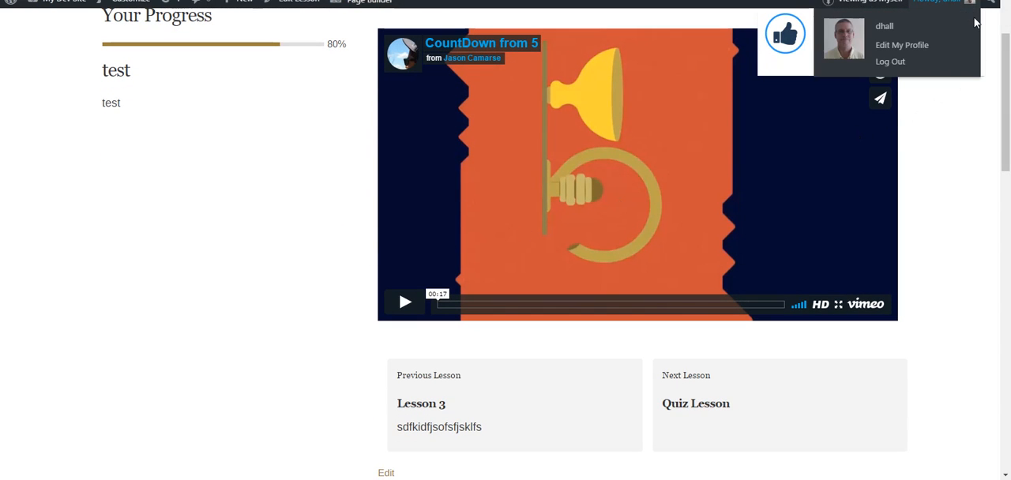
left_click(972, 17)
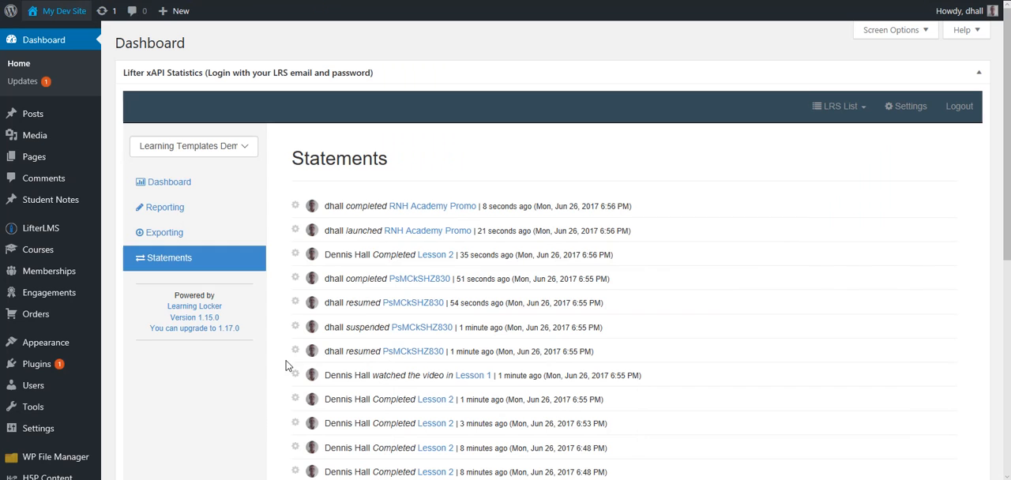
Refresh the LRS statements and examine the entries for CountDown from 5, Lesson 4 and the Server - Checklist course
left_click(204, 261)
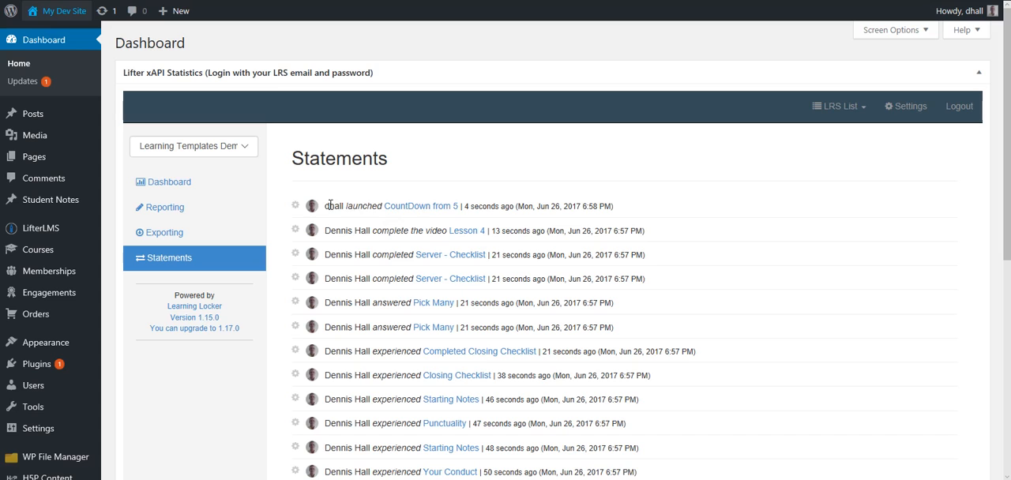
left_click_drag(330, 205, 384, 206)
left_click(521, 207)
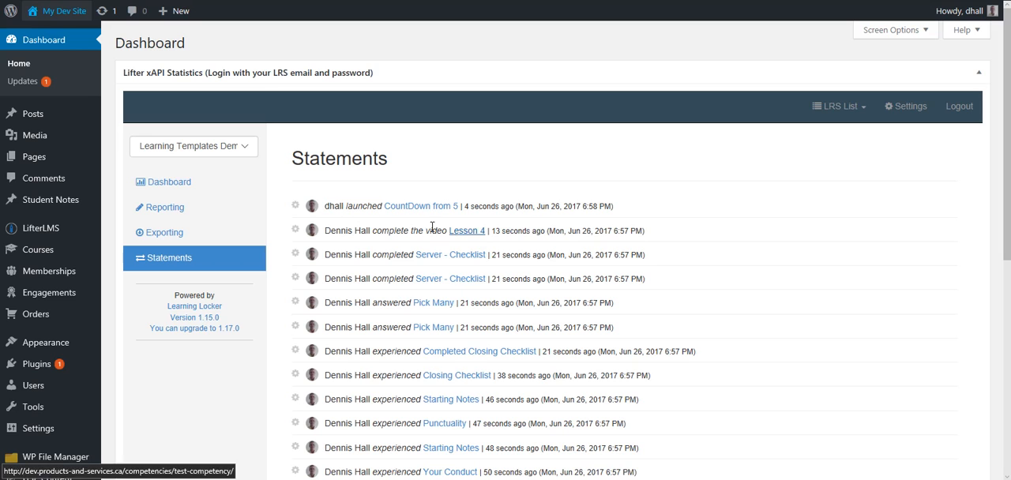
left_click_drag(326, 232, 425, 236)
left_click(355, 259)
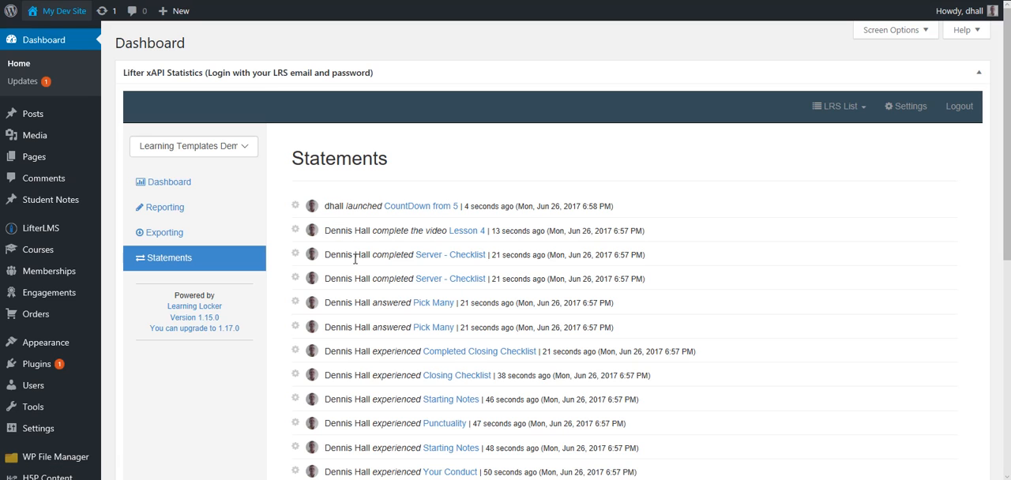
left_click_drag(335, 254, 395, 256)
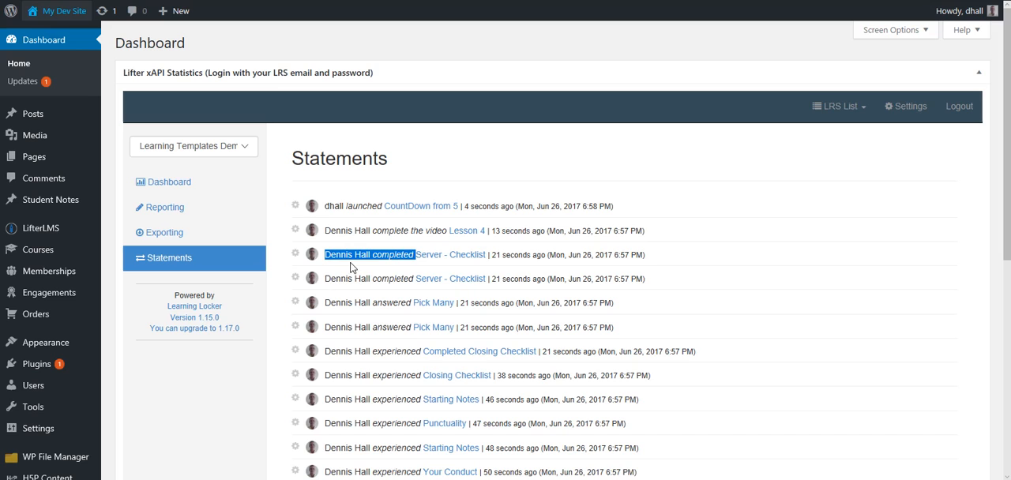
left_click(349, 265)
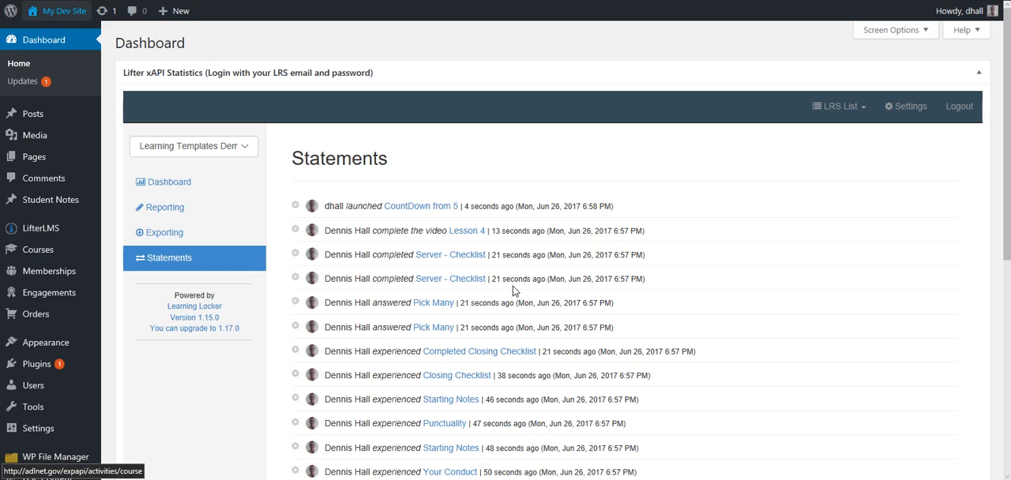
scroll(365, 352, "down", 1)
scroll(365, 351, "down", 1)
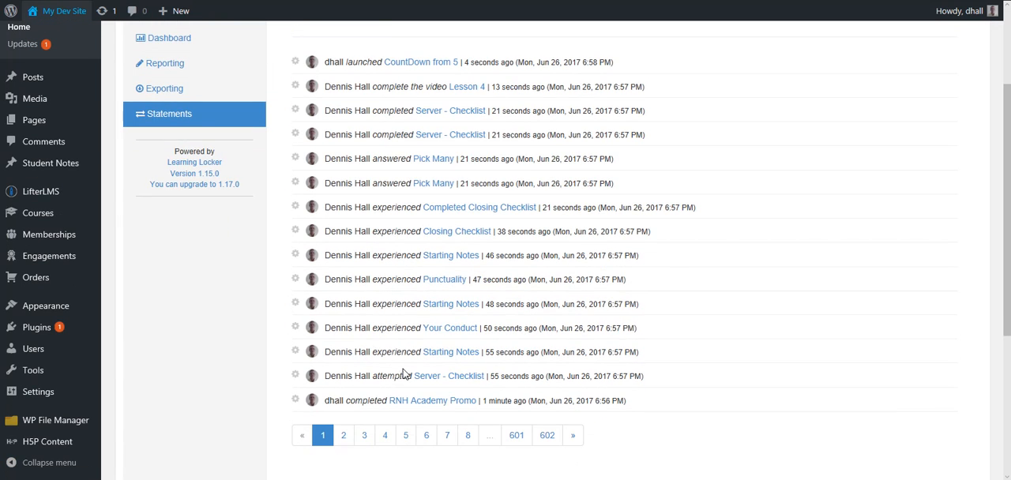
scroll(399, 331, "up", 2)
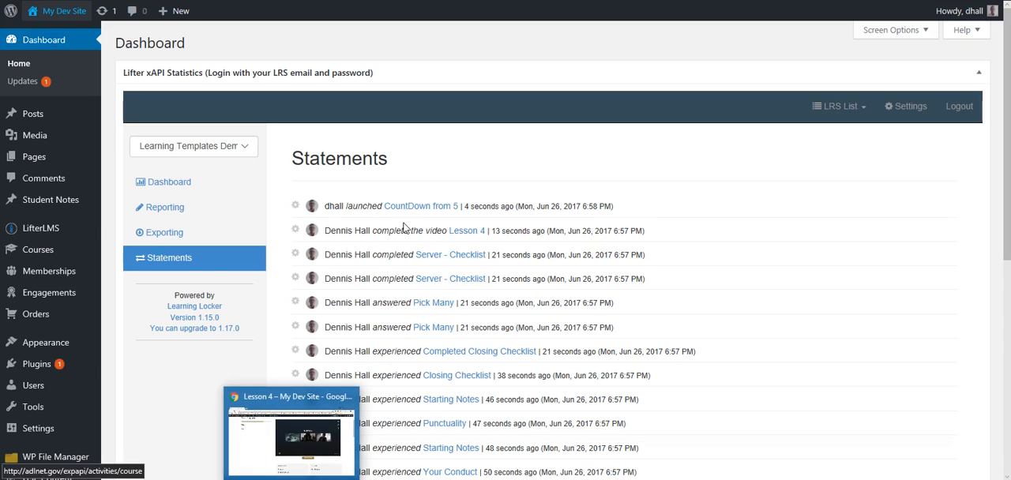
Refresh the LRS statements again after the Lesson 4 video ends, and examine the newest CountDown from 5 entry
left_click(178, 264)
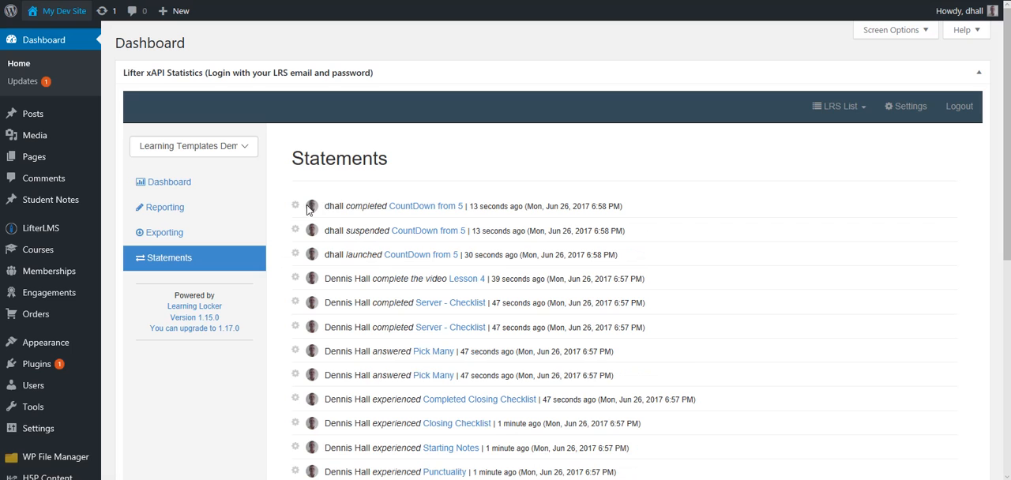
left_click_drag(349, 205, 390, 207)
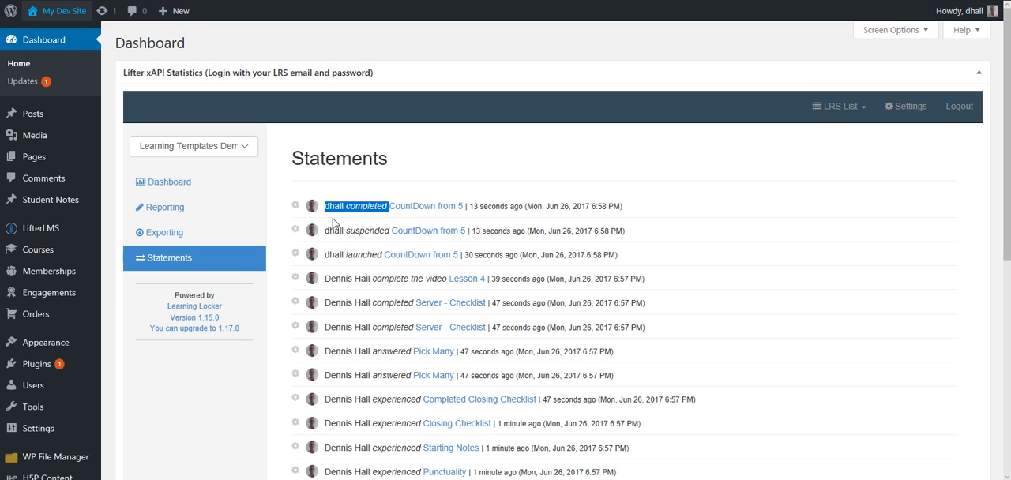
left_click(279, 253)
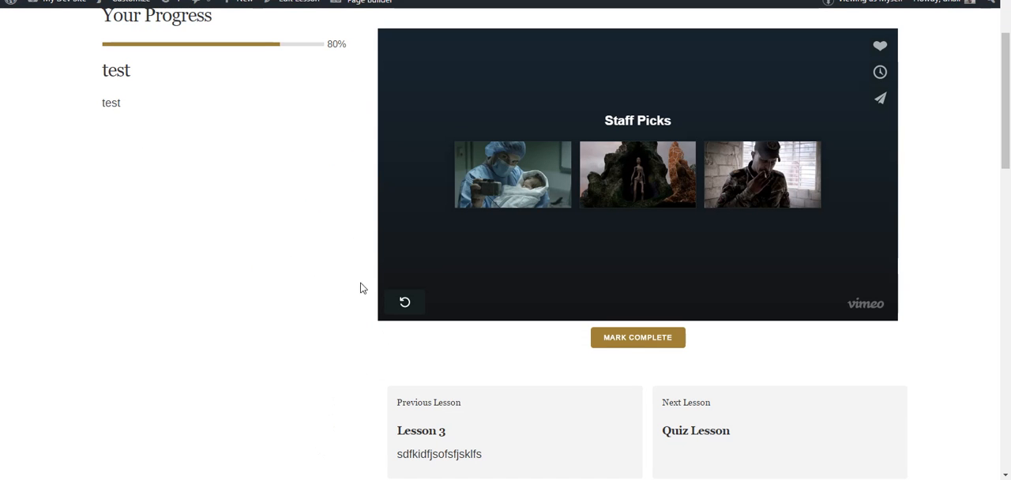